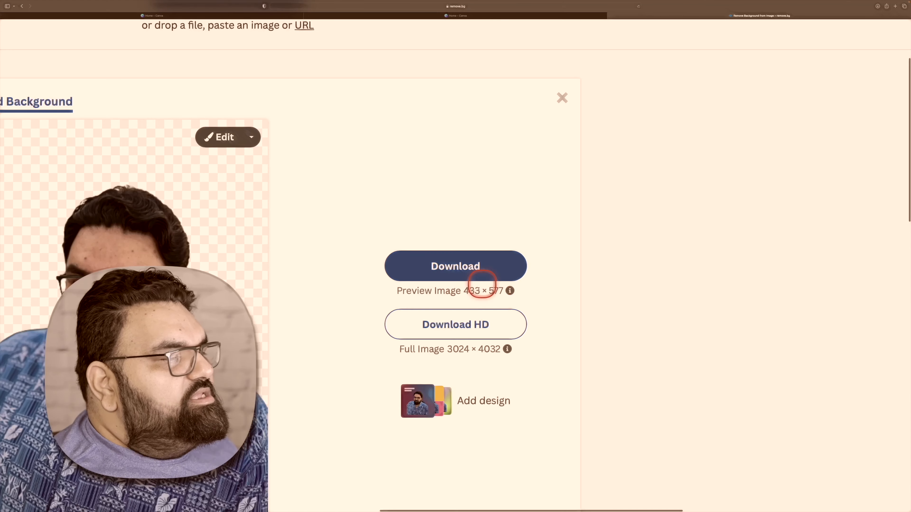
- Close the search results and upload the 2022 portrait JPEG from the Profile Info photos folder to remove.bg
{"action": "left_click", "coordinate": [463, 327]}
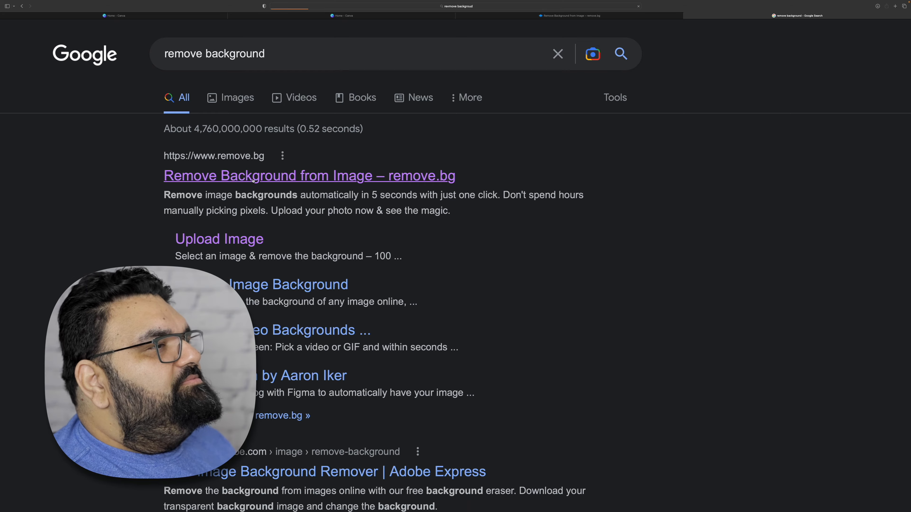
{"action": "key", "text": "super+w"}
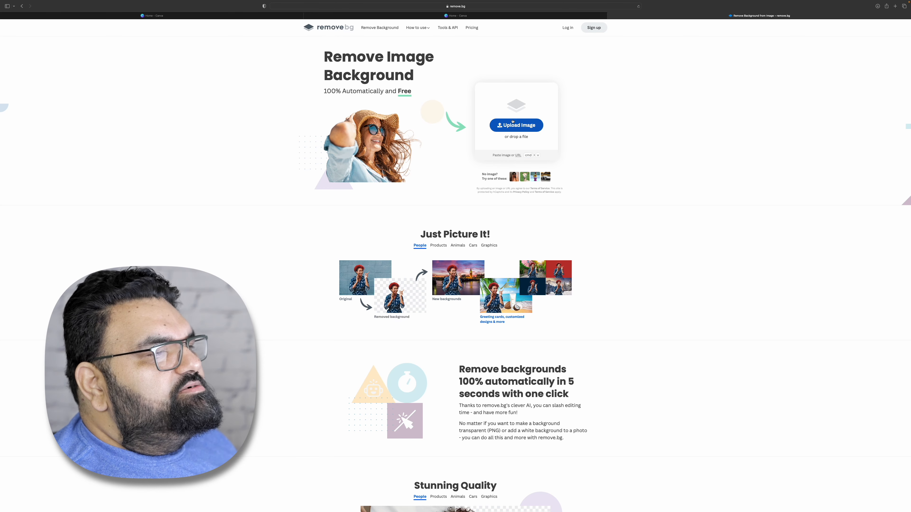
{"action": "left_click", "coordinate": [146, 182]}
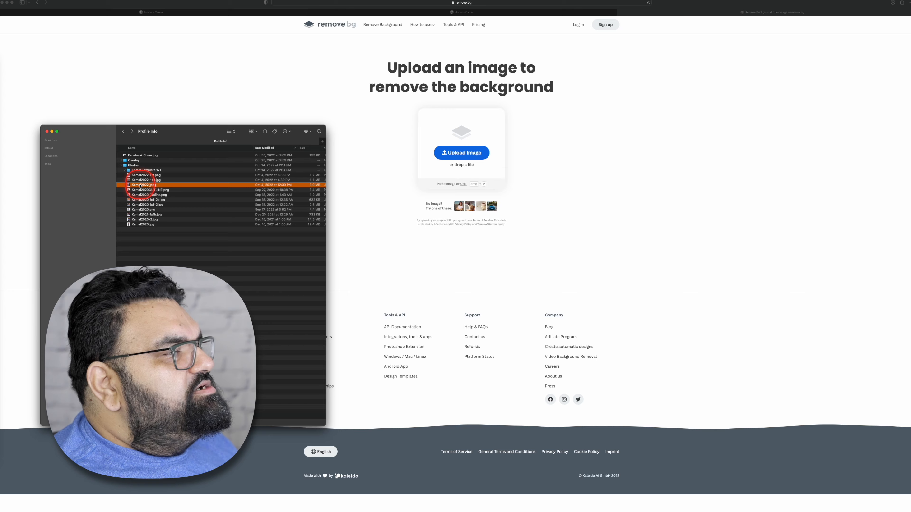
{"action": "left_click_drag", "start_coordinate": [141, 185], "coordinate": [385, 166]}
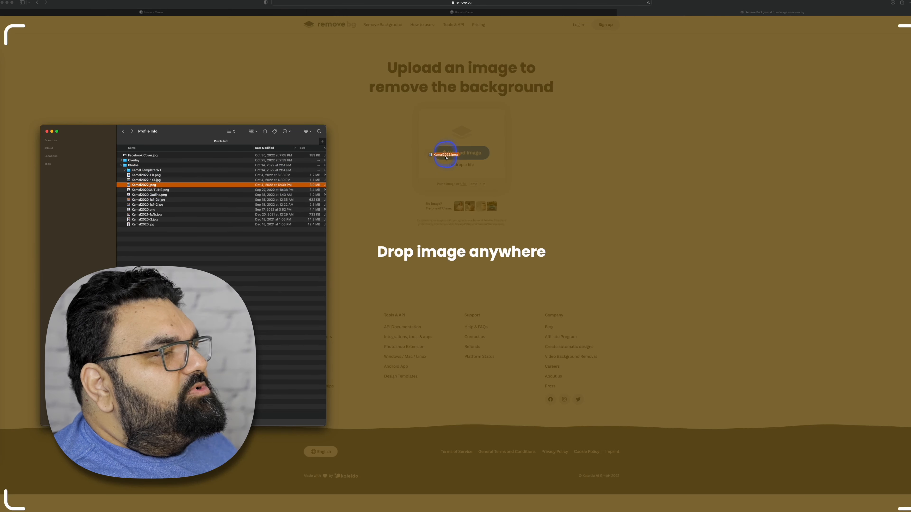
{"action": "left_click_drag", "start_coordinate": [458, 162], "coordinate": [459, 159]}
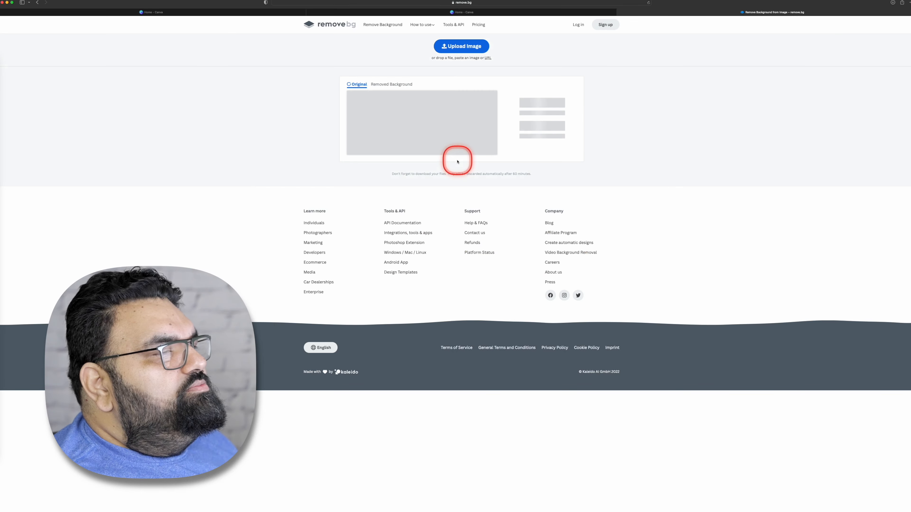
- Open the full-resolution download offer and preview the background-removed preview PNG in the Downloads folder
{"action": "scroll", "coordinate": [534, 141], "scroll_direction": "up", "scroll_amount": 5}
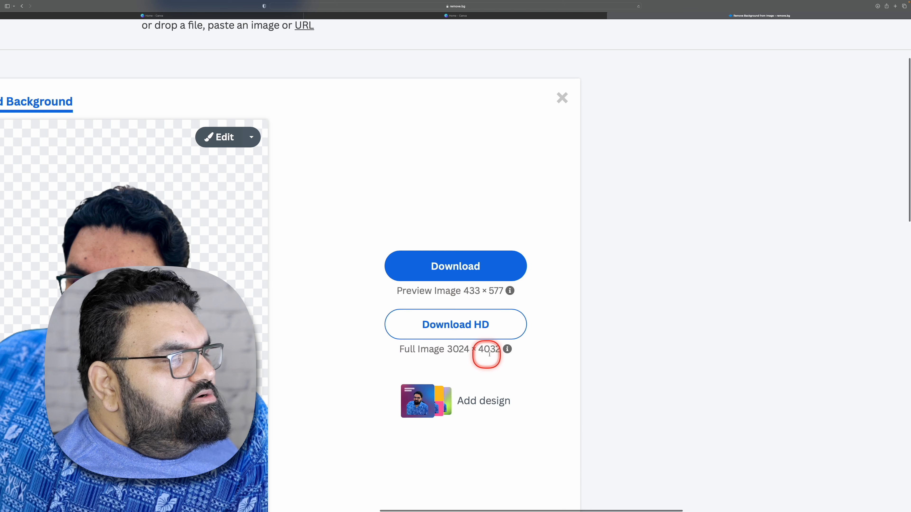
{"action": "left_click", "coordinate": [463, 326]}
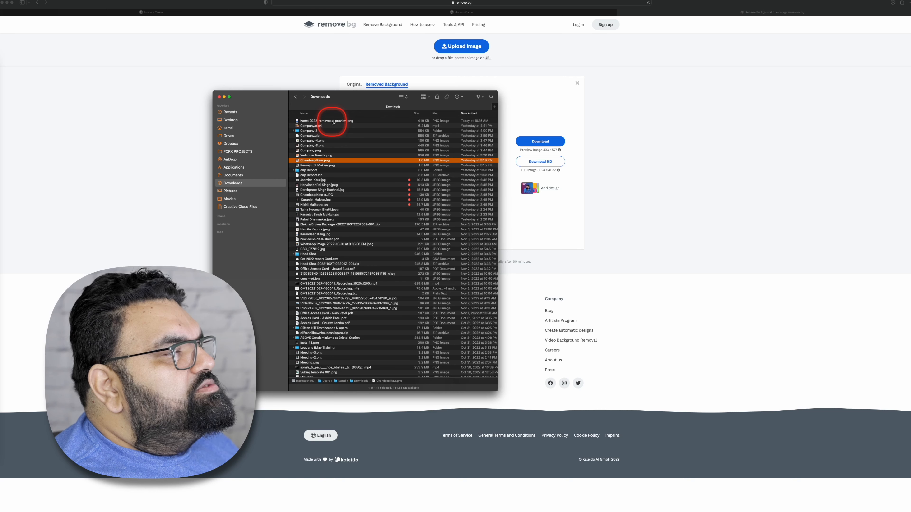
{"action": "left_click", "coordinate": [332, 121]}
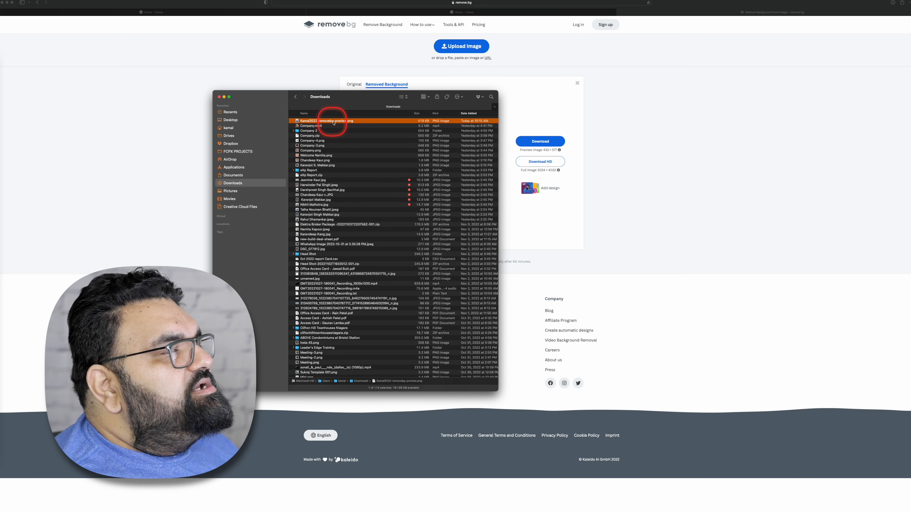
{"action": "key", "text": "space"}
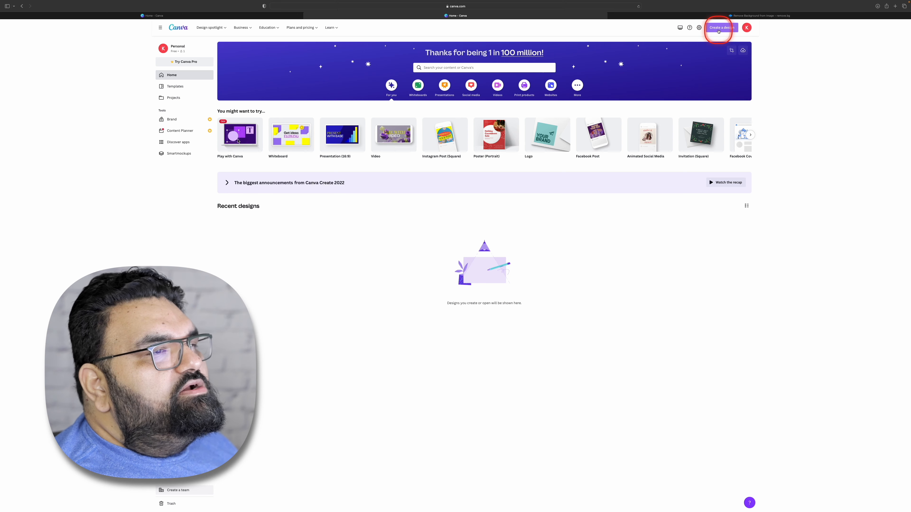
- In Canva, create a square Instagram post design of 1080 × 1080 px and dismiss the introductory tour
{"action": "left_click", "coordinate": [719, 28]}
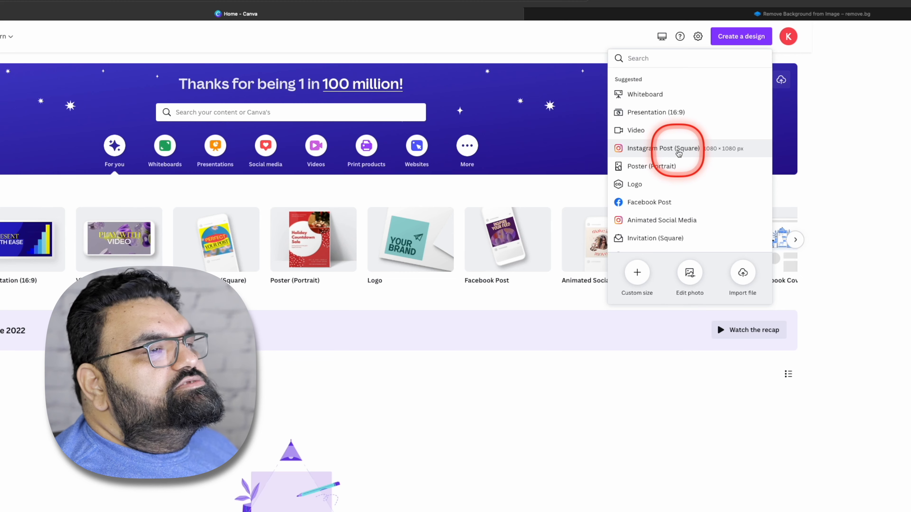
{"action": "left_click", "coordinate": [679, 153]}
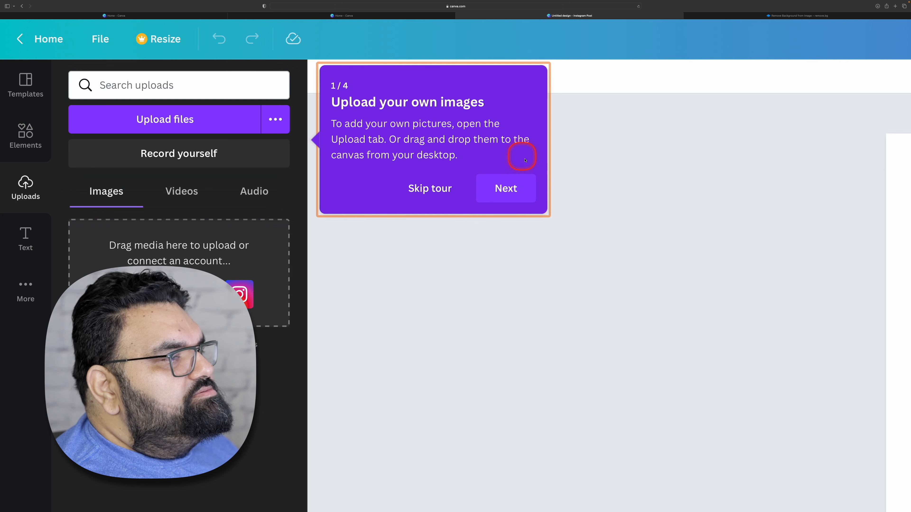
{"action": "left_click", "coordinate": [514, 189]}
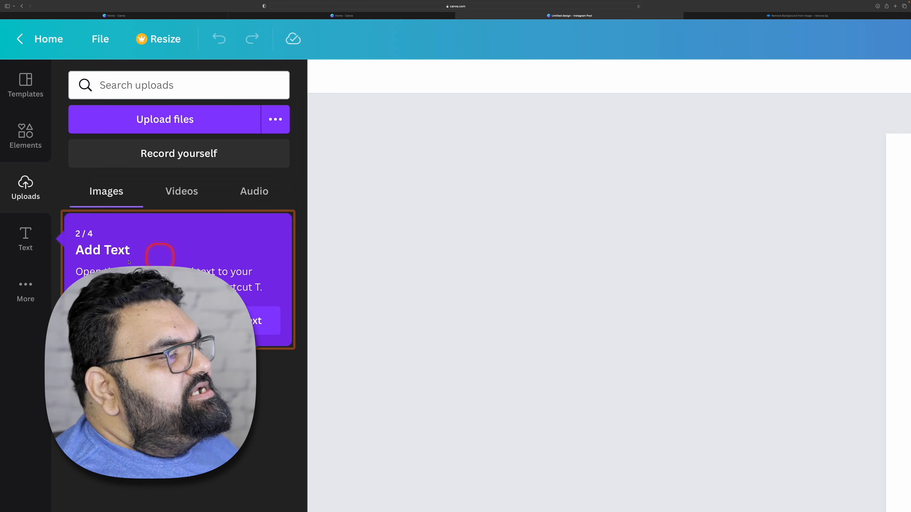
{"action": "left_click", "coordinate": [267, 320]}
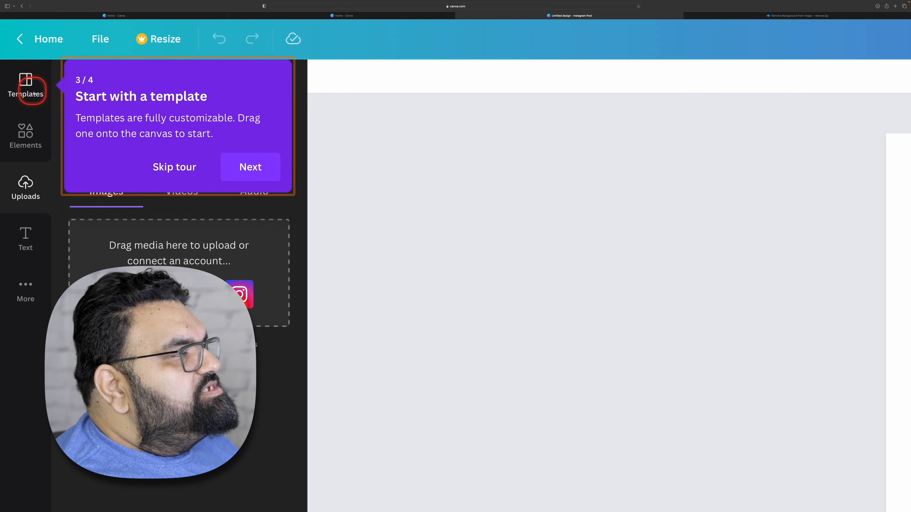
{"action": "left_click", "coordinate": [173, 166]}
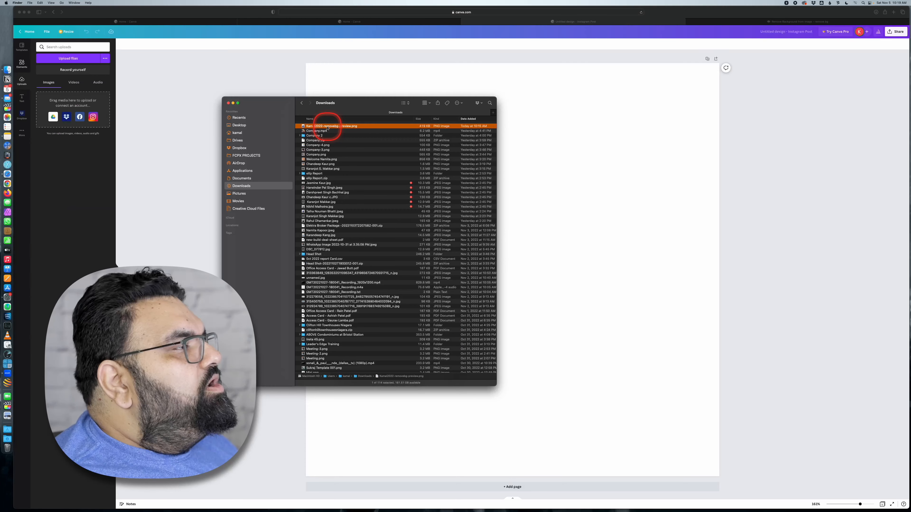
- Upload the background-removed portrait PNG from the Downloads folder and dismiss the Background Remover promotion
{"action": "left_click_drag", "start_coordinate": [328, 128], "coordinate": [65, 142]}
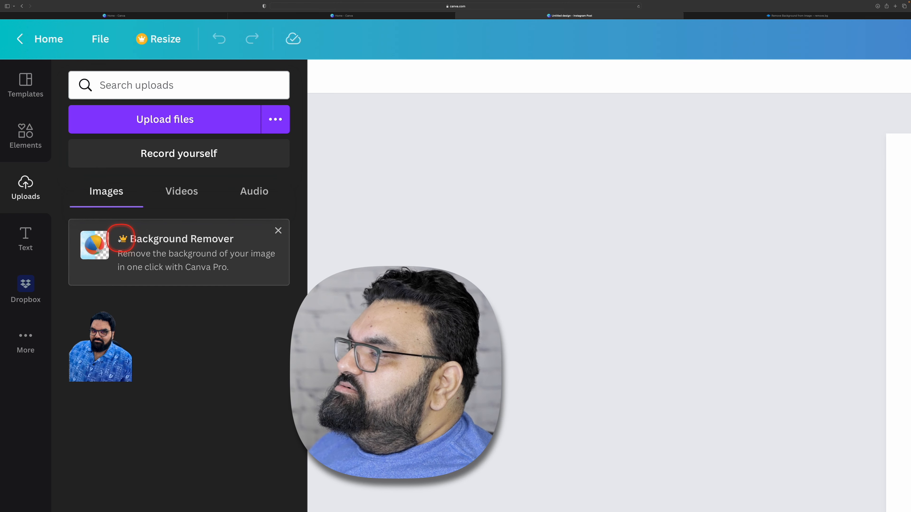
{"action": "left_click", "coordinate": [278, 232]}
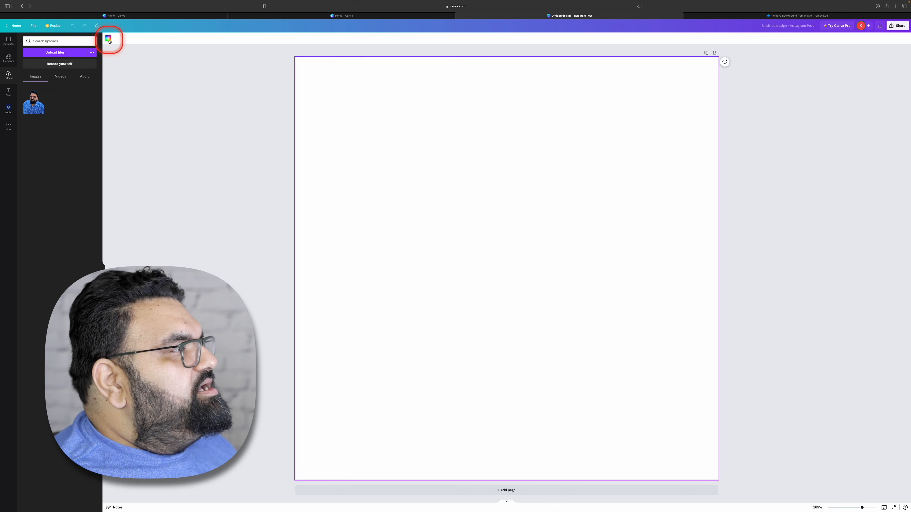
- Set the page's background colour to the medium grey default colour
{"action": "left_click", "coordinate": [109, 39]}
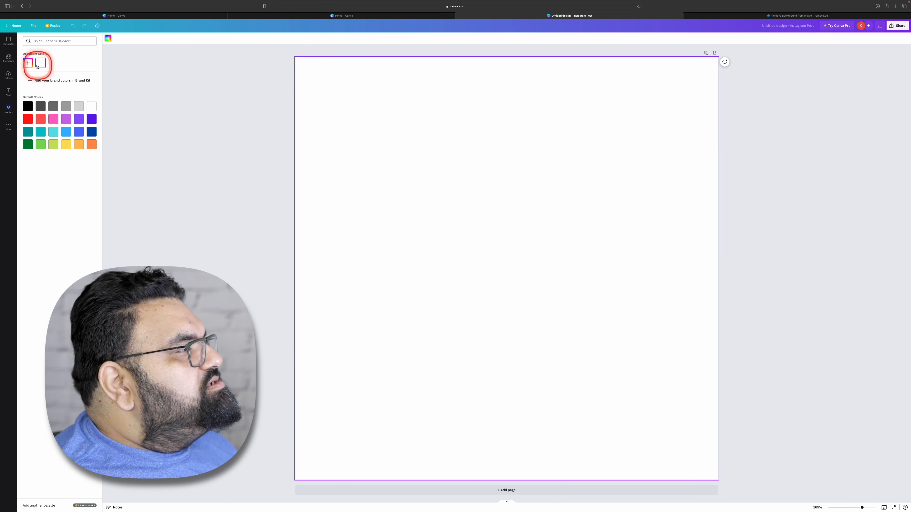
{"action": "left_click", "coordinate": [28, 63]}
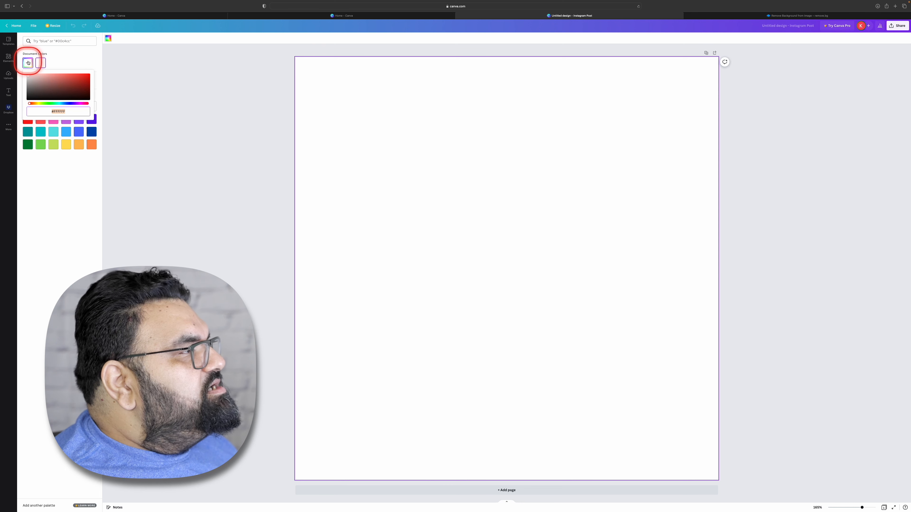
{"action": "mouse_move", "coordinate": [30, 103]}
{"action": "left_mouse_down"}
{"action": "mouse_move", "coordinate": [47, 104]}
{"action": "mouse_move", "coordinate": [35, 103]}
{"action": "left_mouse_up"}
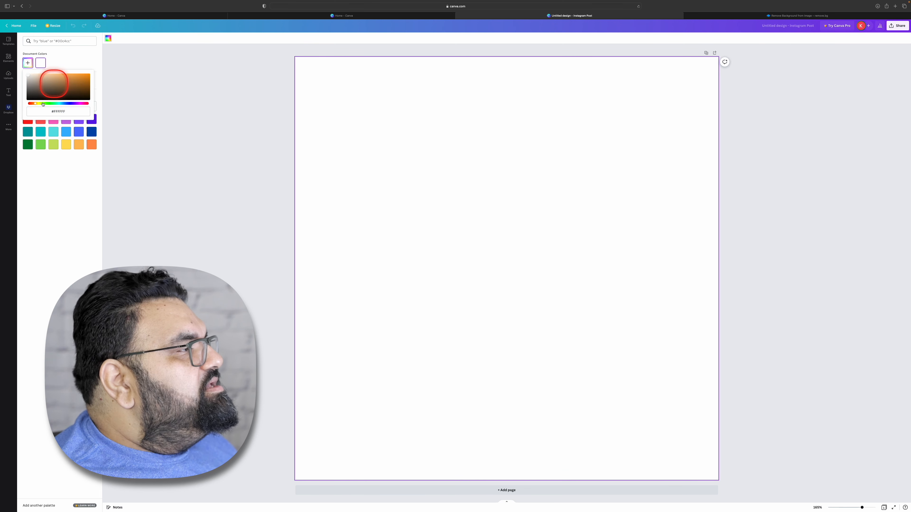
{"action": "left_click", "coordinate": [75, 193]}
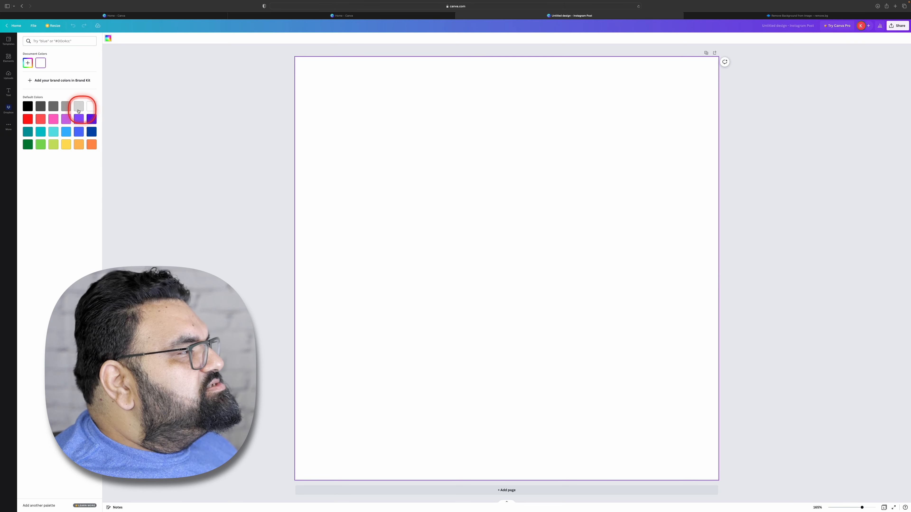
{"action": "left_click", "coordinate": [67, 107]}
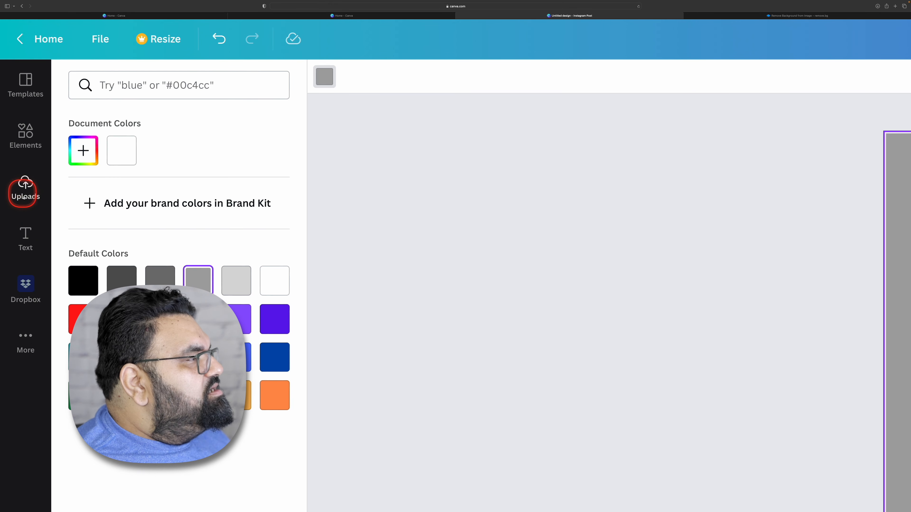
- Place the uploaded portrait cut-out in the lower part of the page and delete it again
{"action": "left_click", "coordinate": [26, 191]}
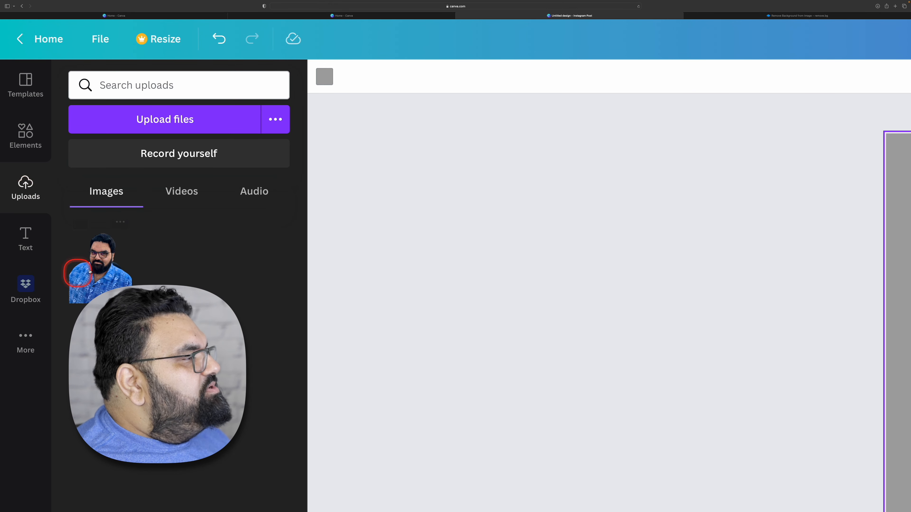
{"action": "left_click", "coordinate": [433, 296]}
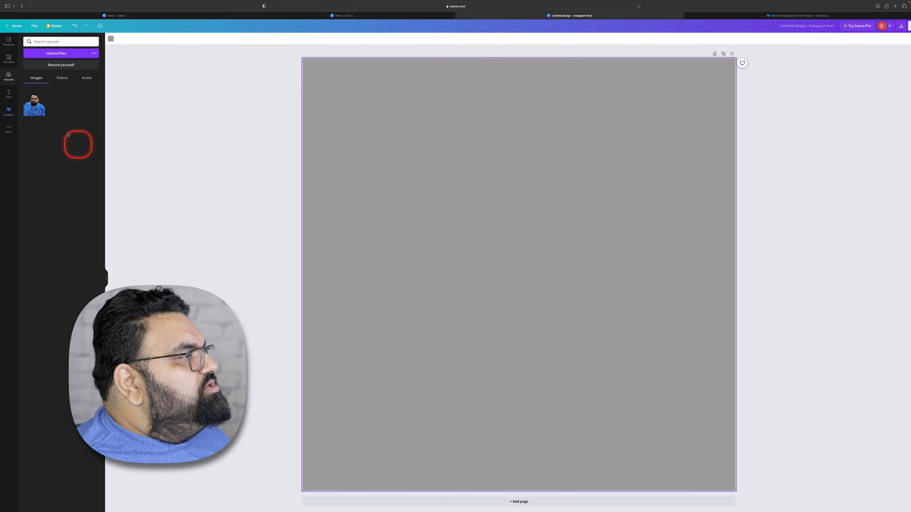
{"action": "left_click", "coordinate": [33, 109]}
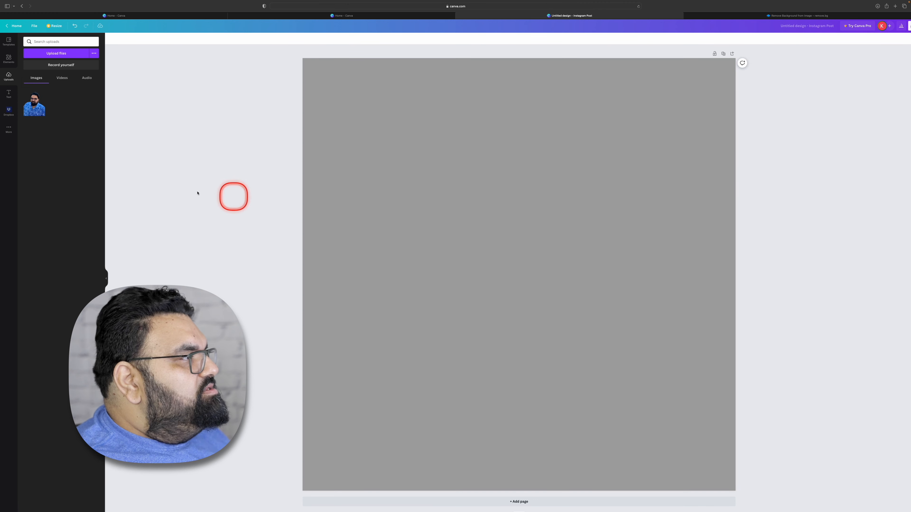
{"action": "left_click_drag", "start_coordinate": [35, 104], "coordinate": [477, 253]}
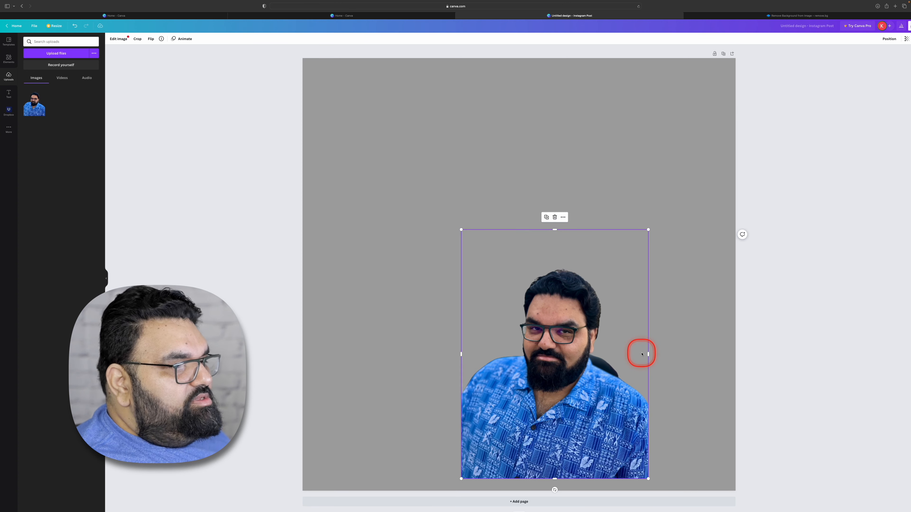
{"action": "key", "text": "Delete"}
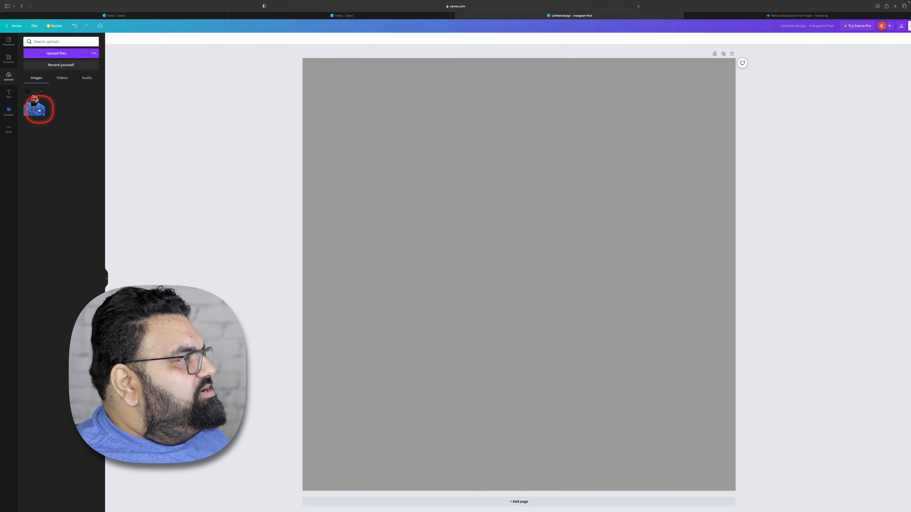
- Apply the portrait cut-out as the full-page background image and undo it
{"action": "left_click_drag", "start_coordinate": [37, 108], "coordinate": [339, 172]}
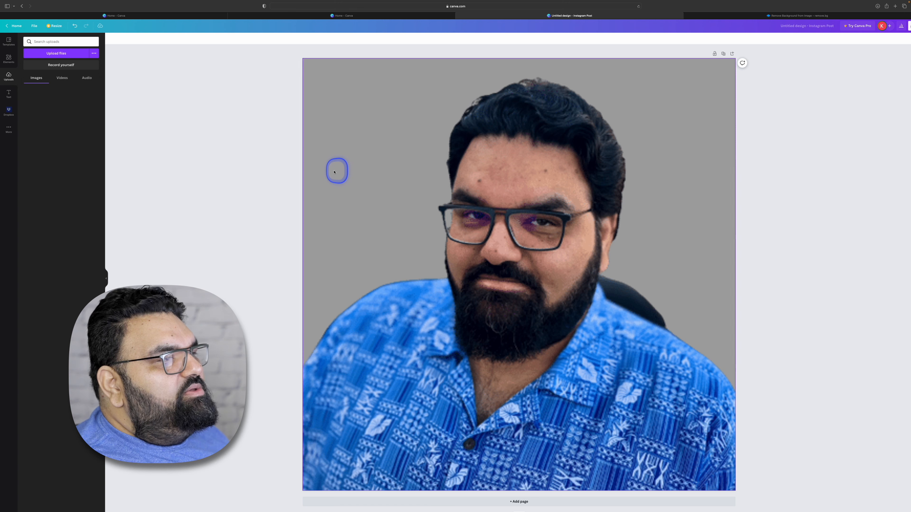
{"action": "left_click_drag", "start_coordinate": [333, 171], "coordinate": [337, 171]}
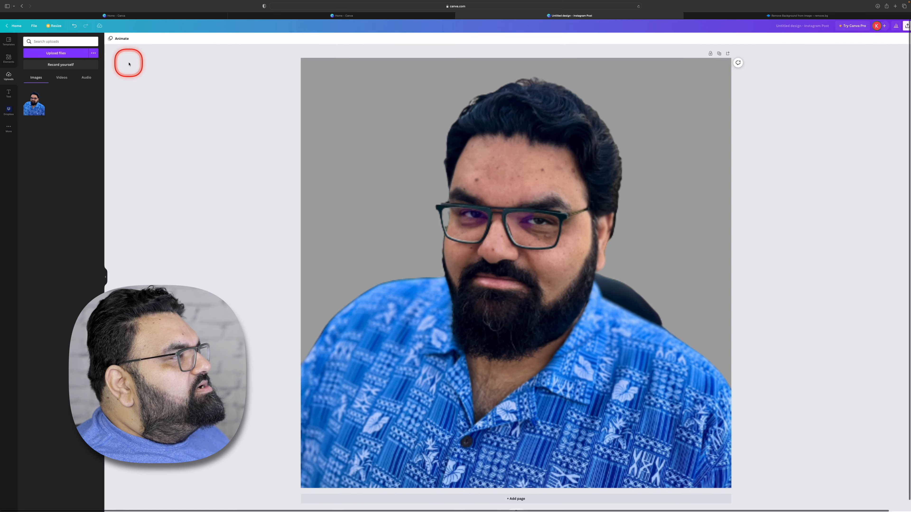
{"action": "left_click", "coordinate": [75, 25]}
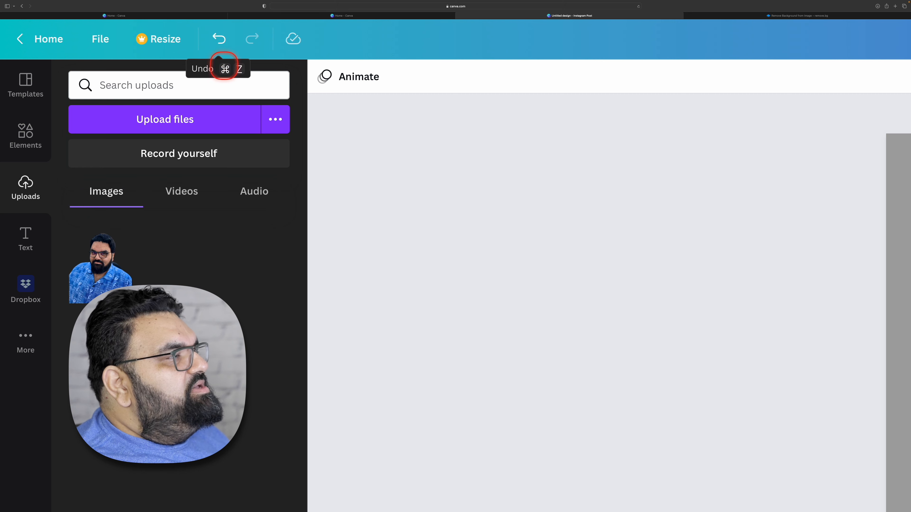
{"action": "scroll", "coordinate": [230, 69], "scroll_direction": "down", "scroll_amount": 10}
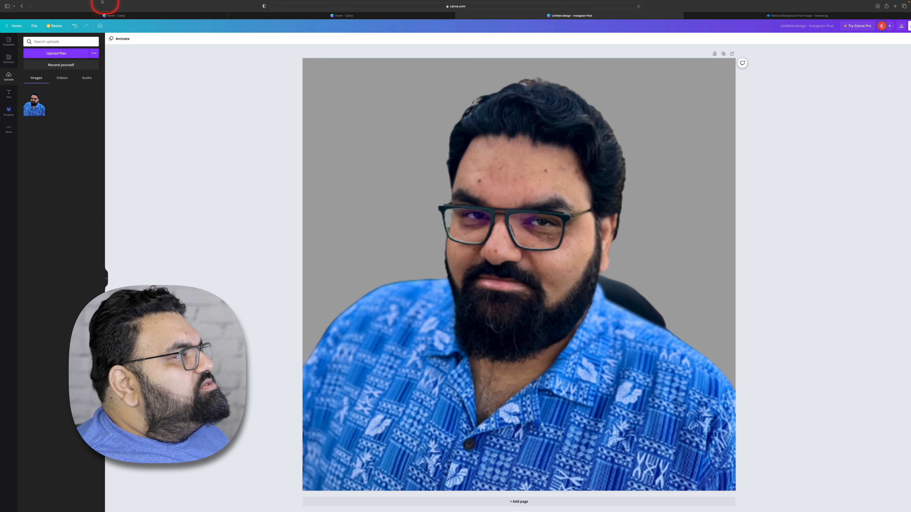
{"action": "left_click", "coordinate": [75, 24]}
- Add the uploaded portrait cut-out to the page, move it into the bottom-right corner and scale it down slightly
{"action": "left_click", "coordinate": [34, 105]}
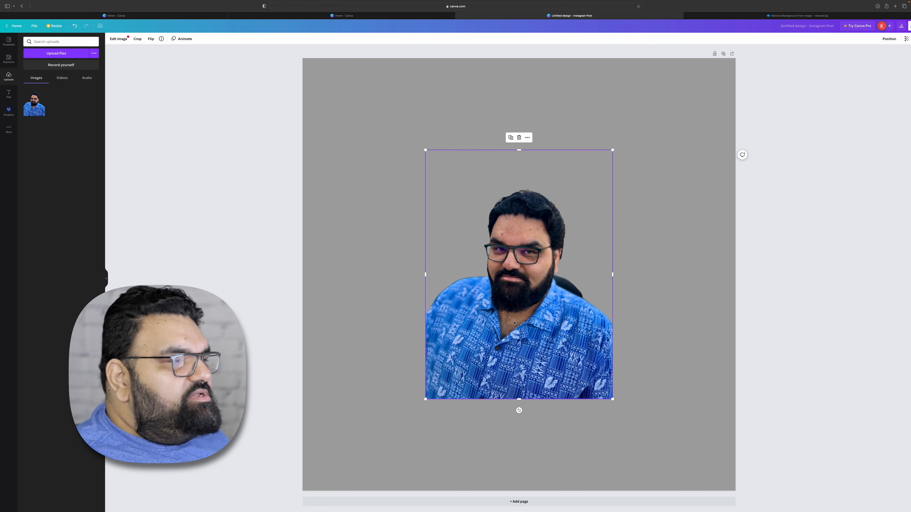
{"action": "left_click_drag", "start_coordinate": [519, 318], "coordinate": [639, 410]}
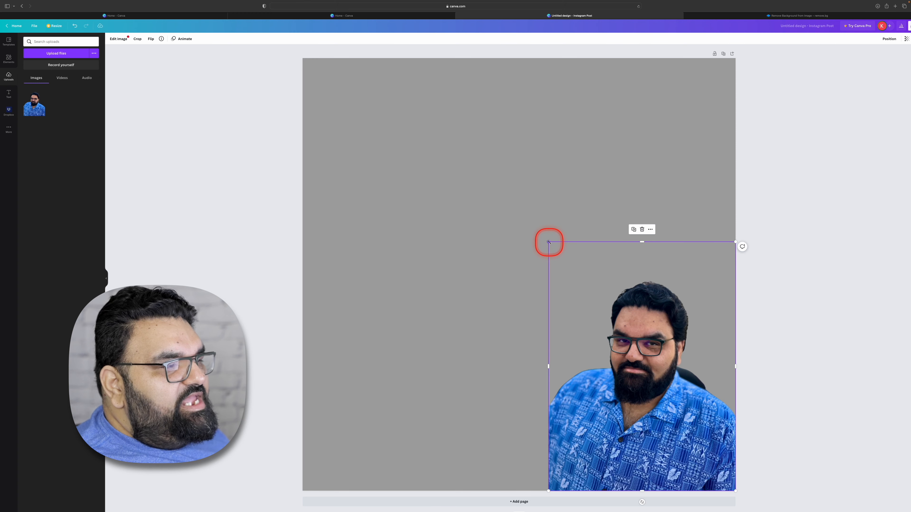
{"action": "scroll", "coordinate": [549, 238], "scroll_direction": "up", "scroll_amount": 5}
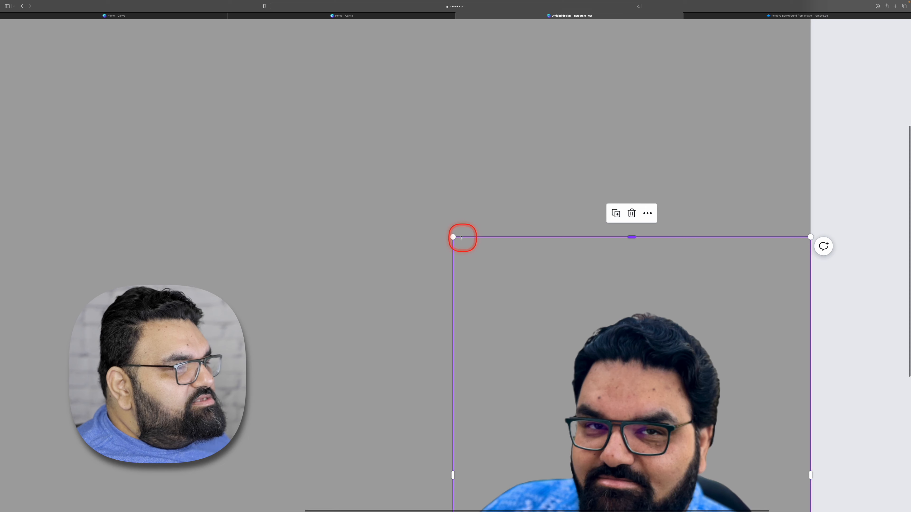
{"action": "left_click_drag", "start_coordinate": [453, 237], "coordinate": [498, 265]}
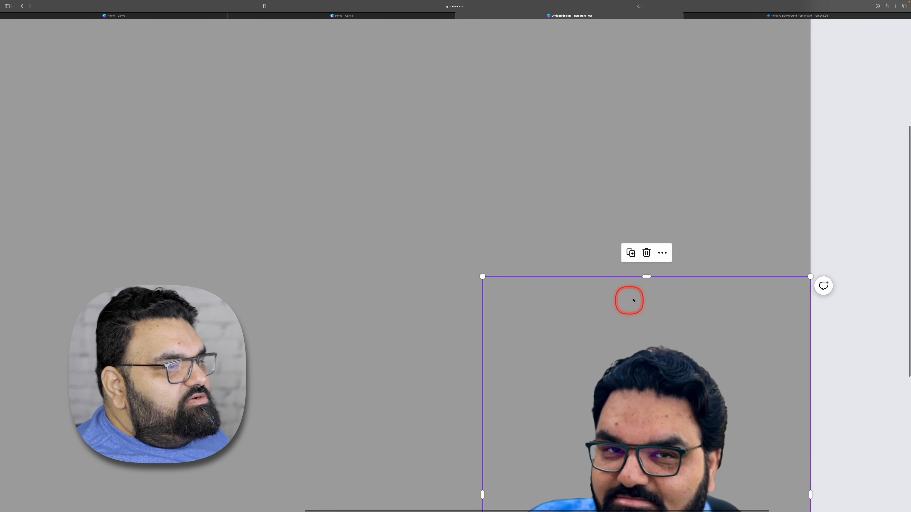
- Crop the portrait cut-out from its top edge down to eye level and try cropping its right side
{"action": "scroll", "coordinate": [627, 291], "scroll_direction": "up", "scroll_amount": 5}
{"action": "scroll", "coordinate": [627, 291], "scroll_direction": "right", "scroll_amount": 5}
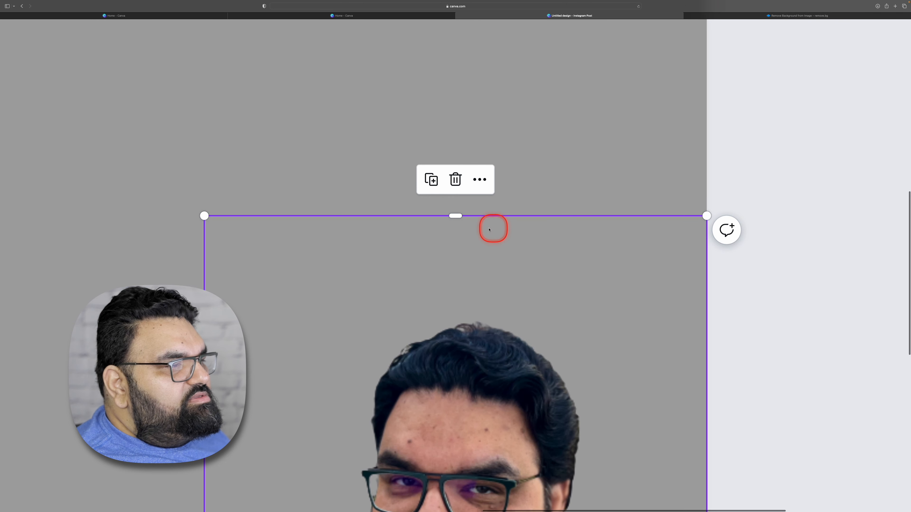
{"action": "left_click_drag", "start_coordinate": [454, 218], "coordinate": [462, 255]}
{"action": "left_click_drag", "start_coordinate": [648, 305], "coordinate": [648, 349]}
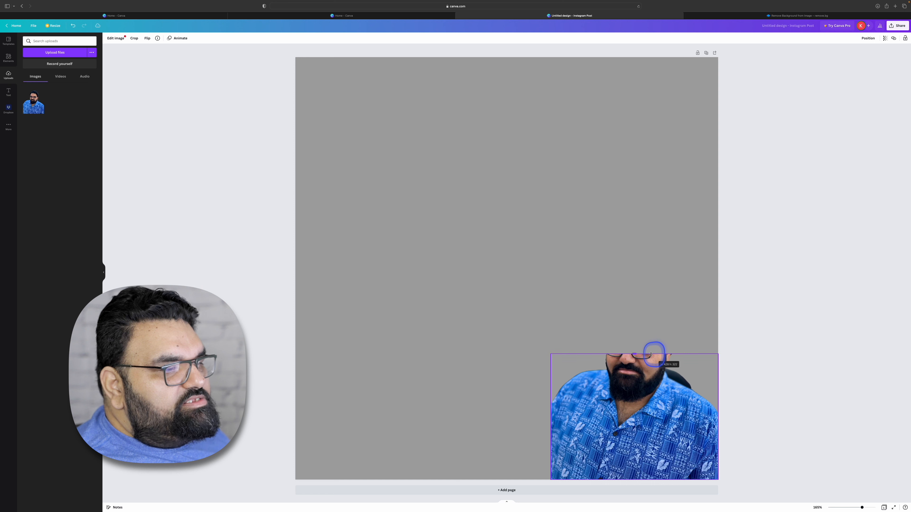
{"action": "left_click_drag", "start_coordinate": [718, 414], "coordinate": [689, 413]}
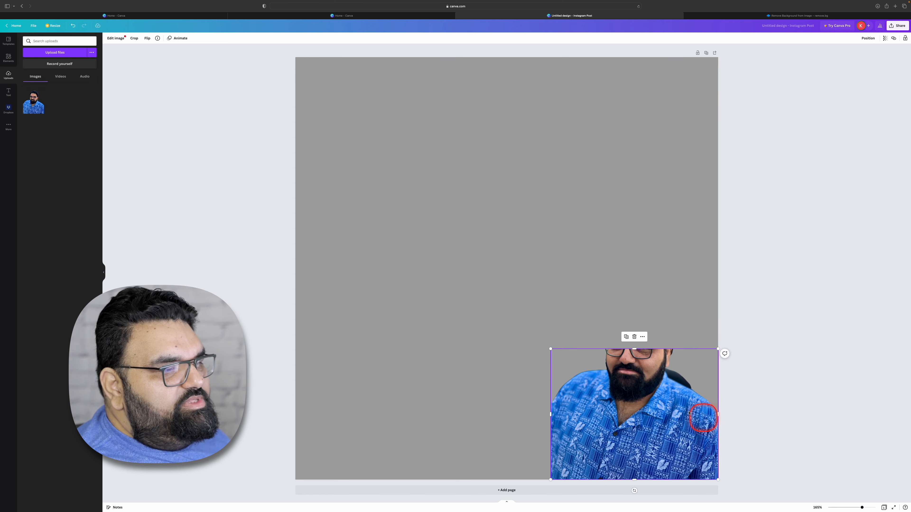
- Shift the portrait down inside its crop frame to show the whole head, and undo the crop changes
{"action": "double_click", "coordinate": [634, 410]}
{"action": "left_click_drag", "start_coordinate": [634, 383], "coordinate": [635, 437]}
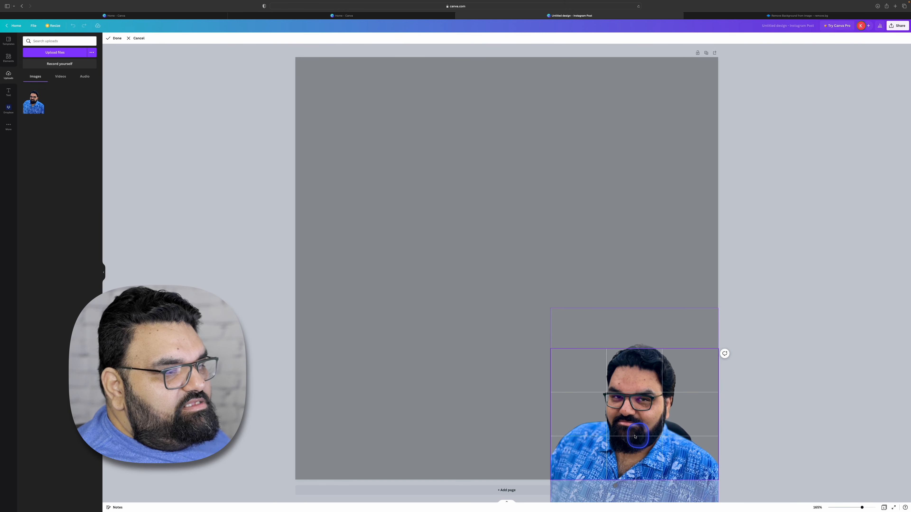
{"action": "left_click", "coordinate": [732, 471]}
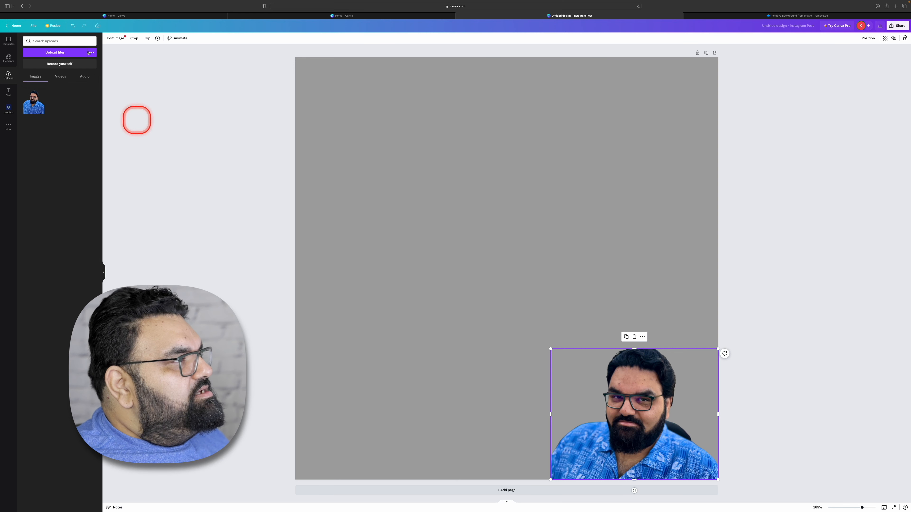
{"action": "left_click", "coordinate": [73, 25]}
{"action": "left_click", "coordinate": [73, 25]}
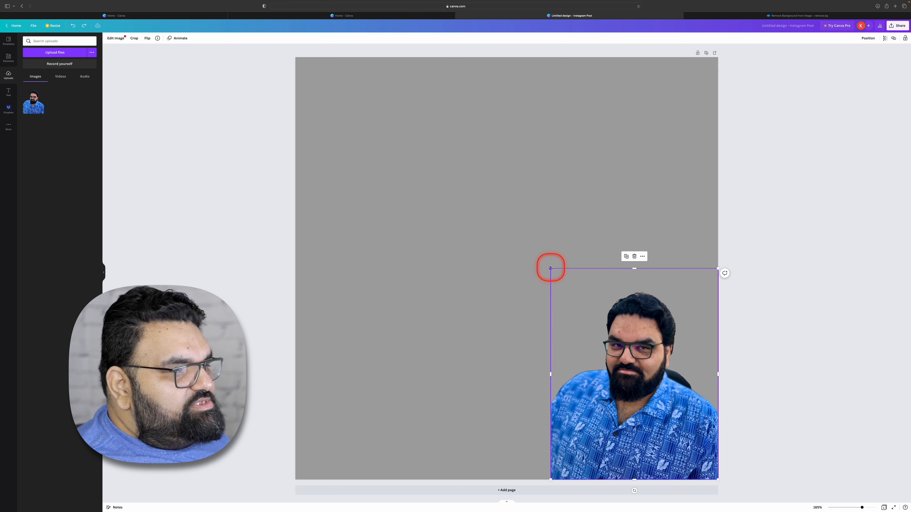
- Scale the portrait cut-out down in the page's bottom-right corner, try widening it and undo that, and enlarge it slightly in proportion
{"action": "left_click_drag", "start_coordinate": [550, 268], "coordinate": [614, 359]}
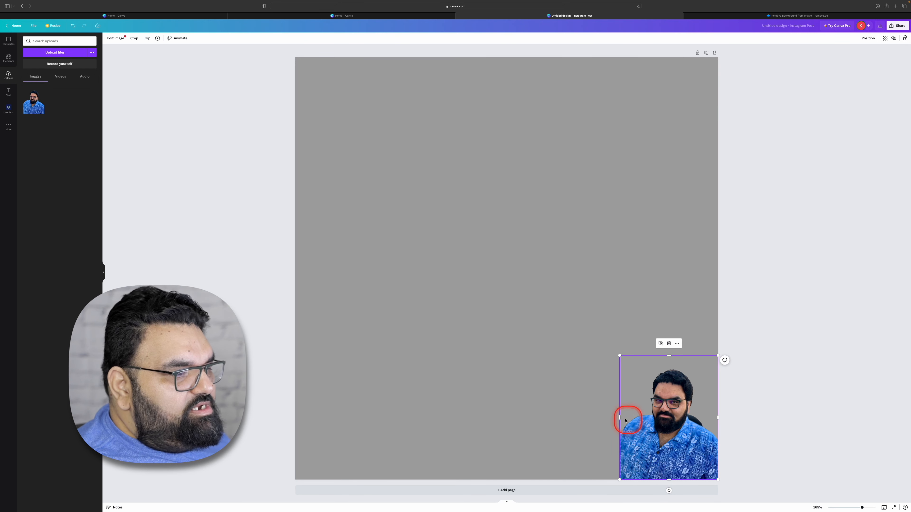
{"action": "left_click_drag", "start_coordinate": [618, 418], "coordinate": [570, 413]}
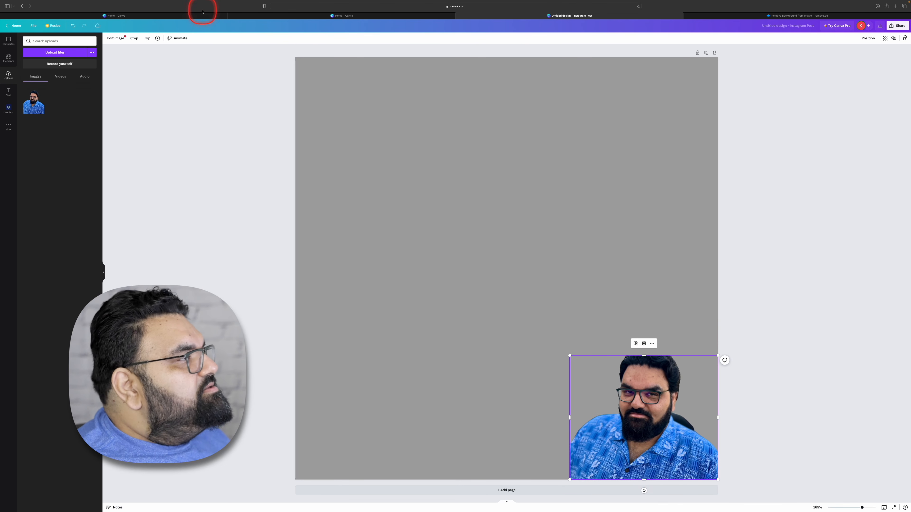
{"action": "left_click", "coordinate": [71, 31]}
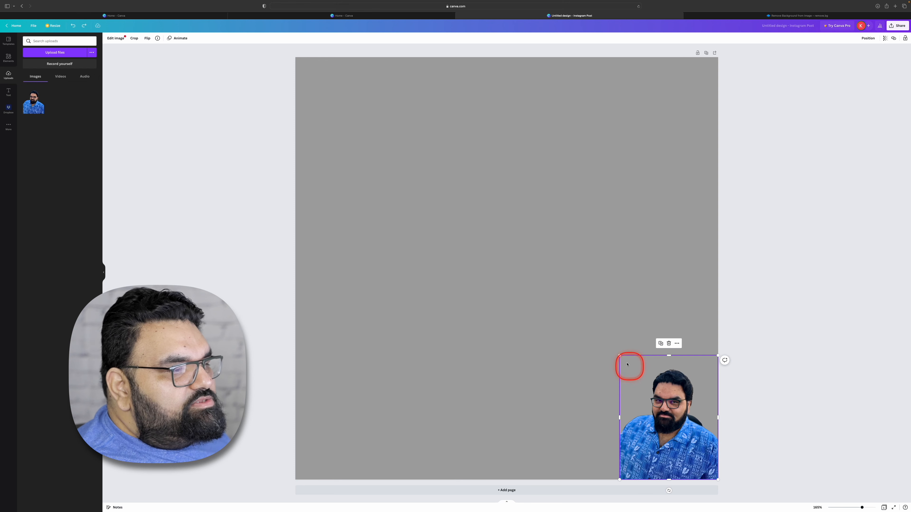
{"action": "left_click_drag", "start_coordinate": [618, 356], "coordinate": [592, 304]}
{"action": "left_click", "coordinate": [788, 401]}
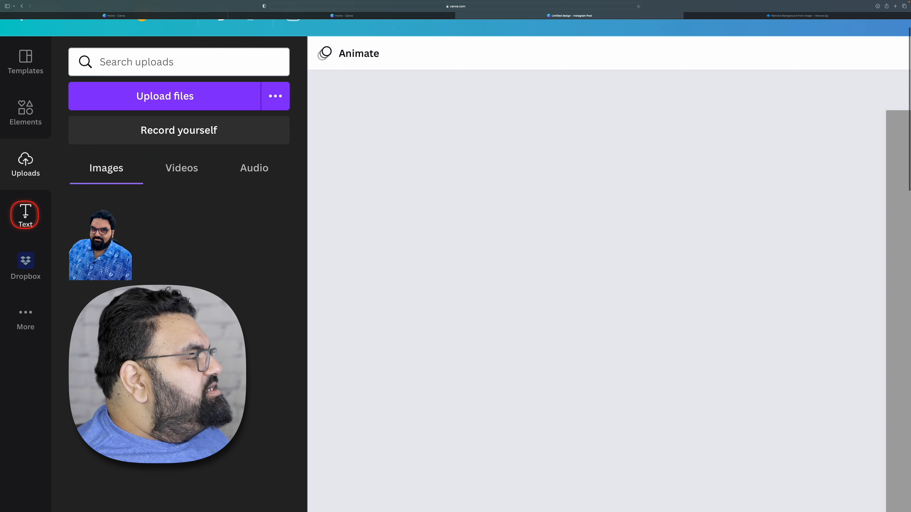
- Browse the text styles and font combinations, and add a subheading text box to the page
{"action": "left_click", "coordinate": [25, 215]}
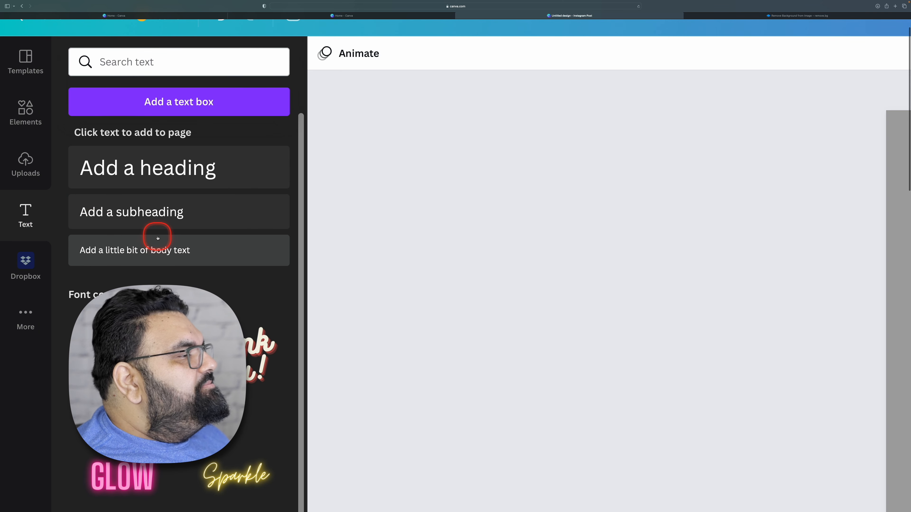
{"action": "scroll", "coordinate": [158, 238], "scroll_direction": "down", "scroll_amount": 5}
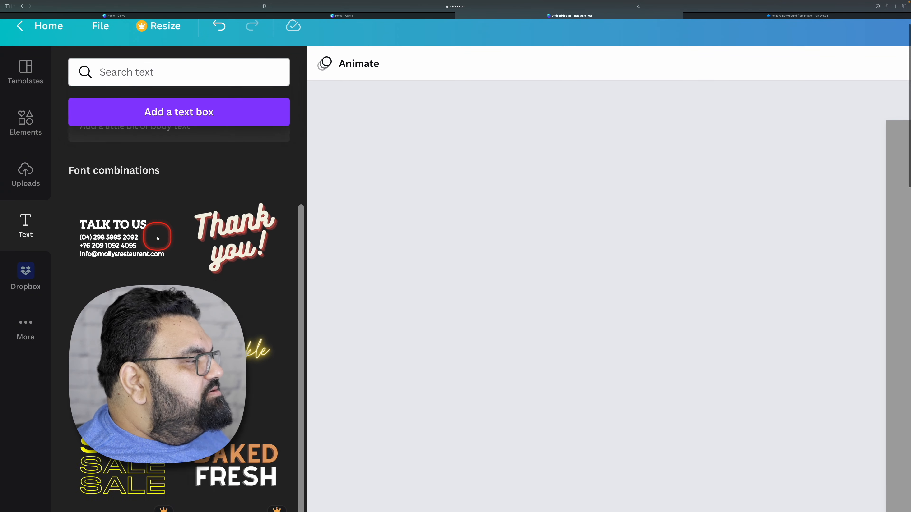
{"action": "scroll", "coordinate": [157, 238], "scroll_direction": "down", "scroll_amount": 1}
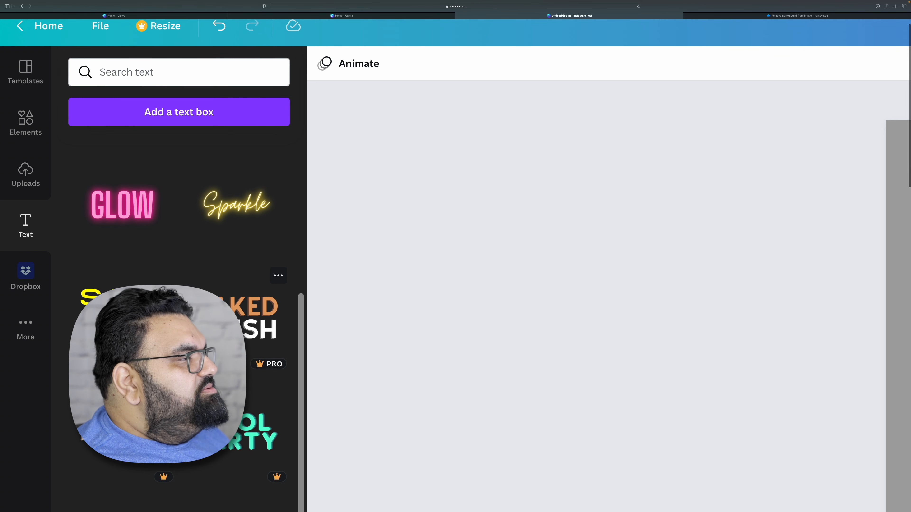
{"action": "scroll", "coordinate": [179, 287], "scroll_direction": "up", "scroll_amount": 6}
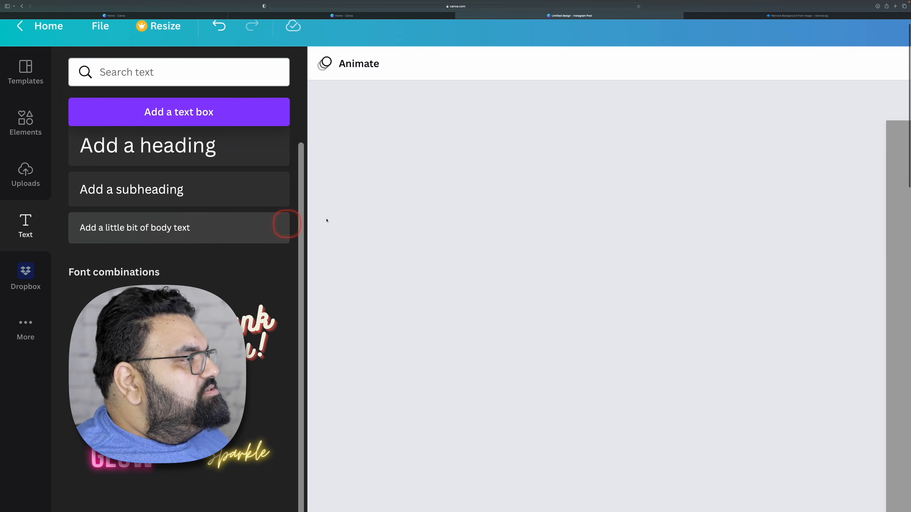
{"action": "left_click", "coordinate": [165, 196]}
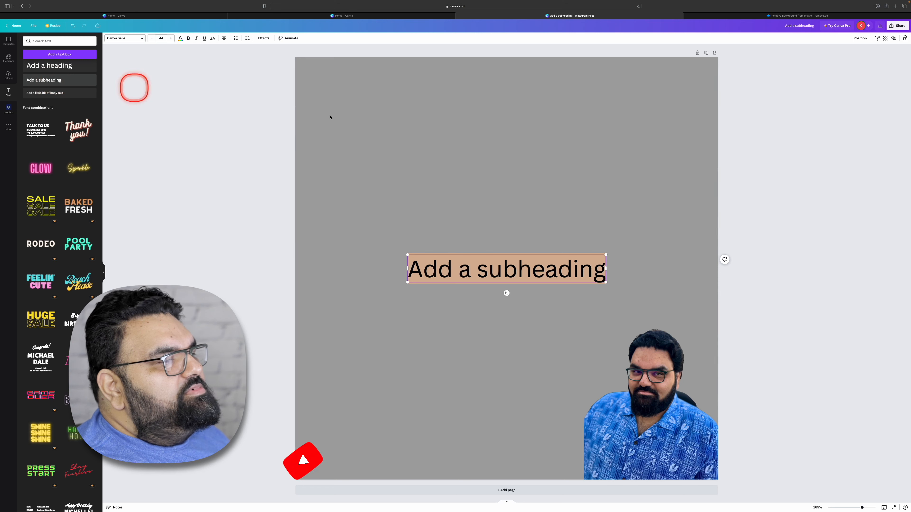
- Examine the subheading's text formatting options and its list of available fonts
{"action": "left_click", "coordinate": [504, 233]}
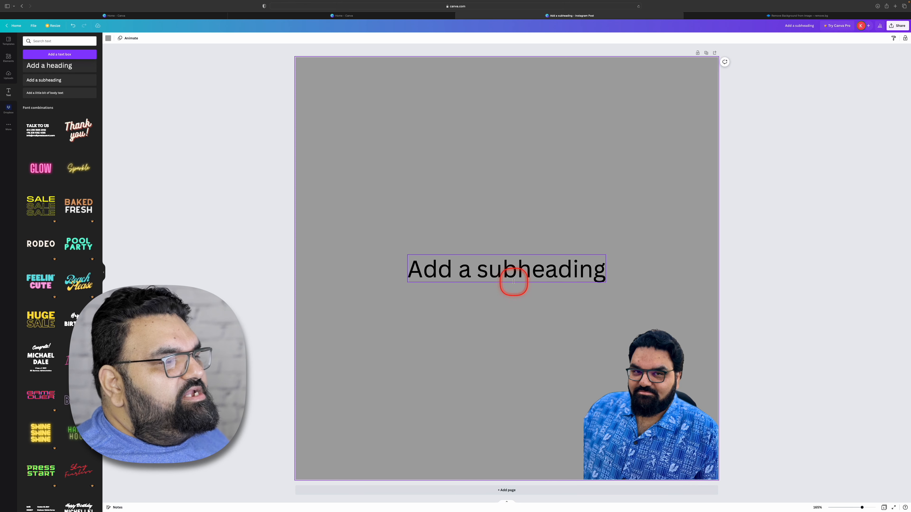
{"action": "left_click", "coordinate": [508, 274]}
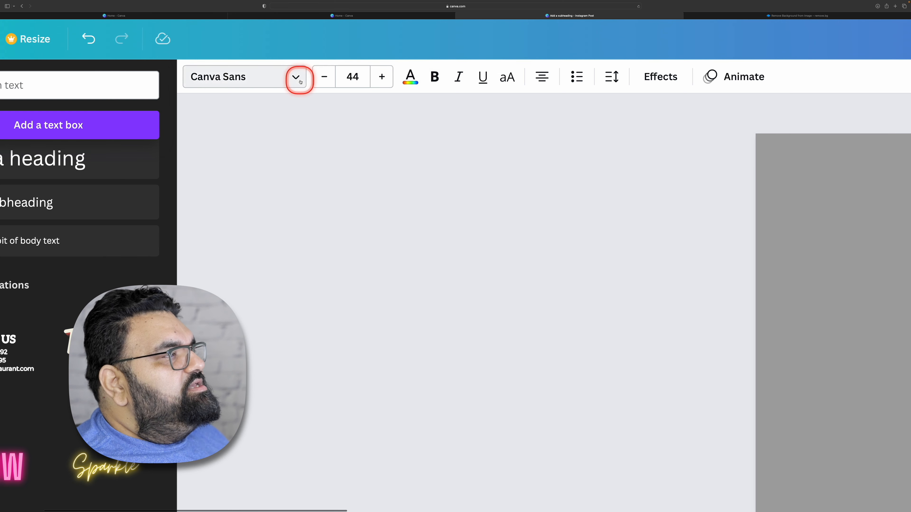
{"action": "left_click", "coordinate": [407, 81]}
{"action": "left_click", "coordinate": [407, 80]}
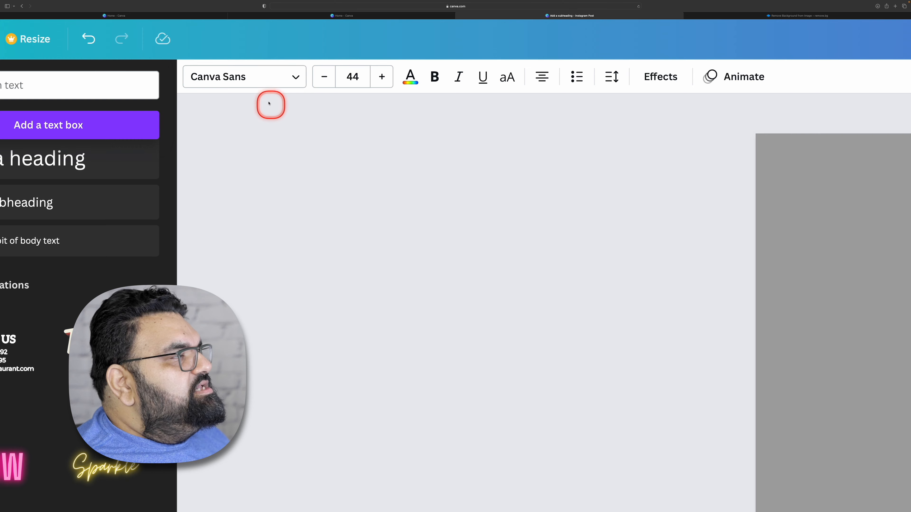
{"action": "left_click", "coordinate": [266, 77]}
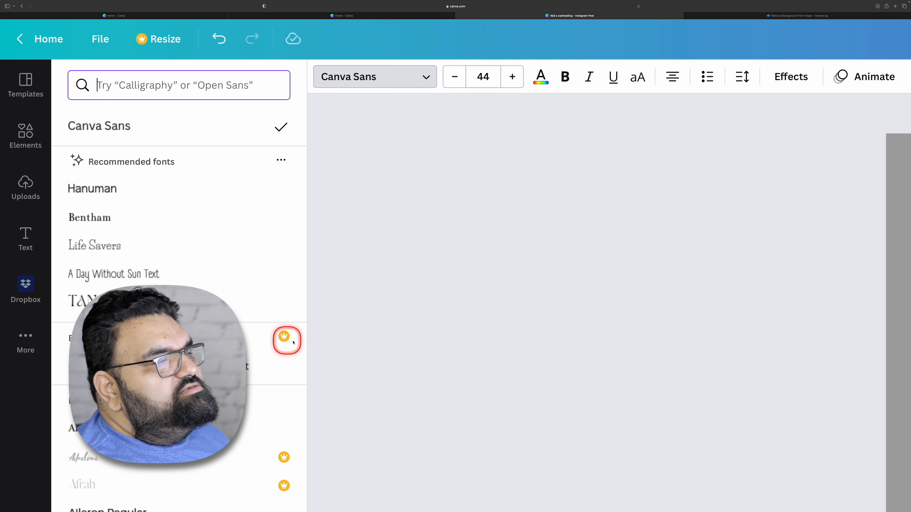
{"action": "left_click", "coordinate": [504, 181]}
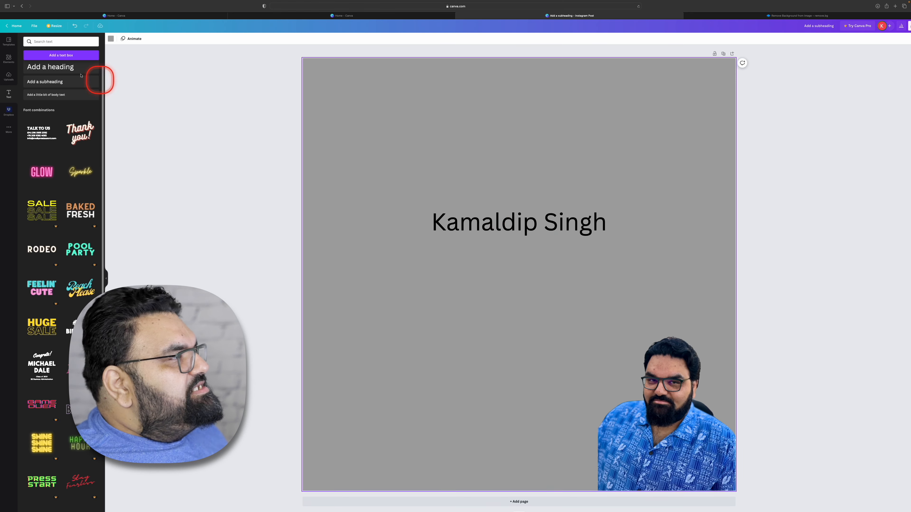
- Add a body text line reading "Sales Person" and move it directly beneath the name
{"action": "left_click", "coordinate": [70, 97]}
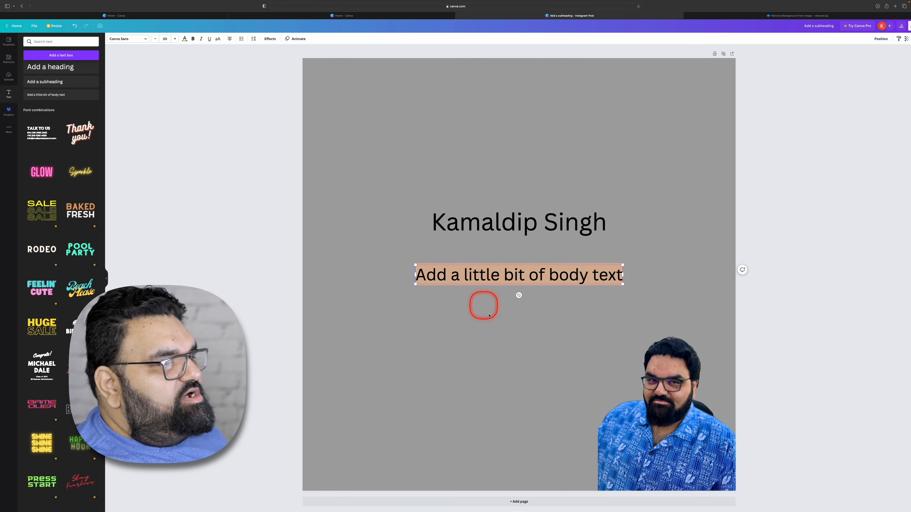
{"action": "key", "text": "BackSpace"}
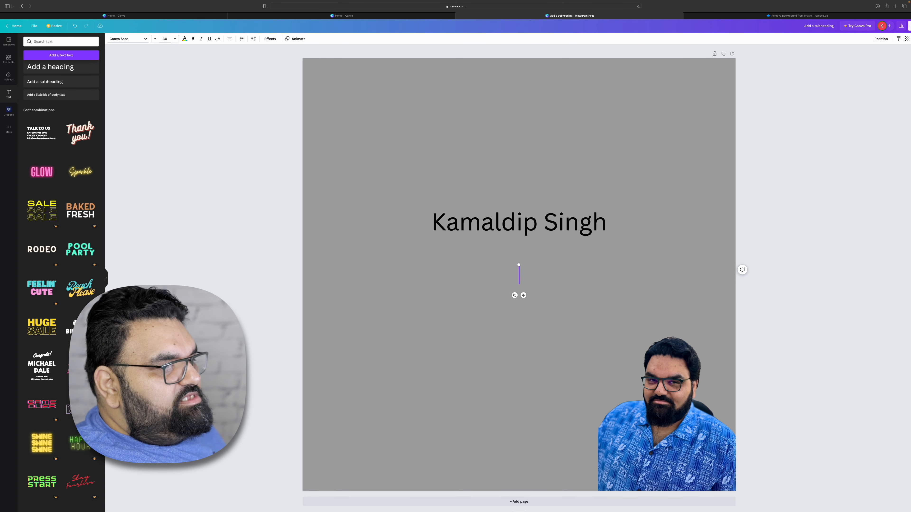
{"action": "type", "text": "Sales"}
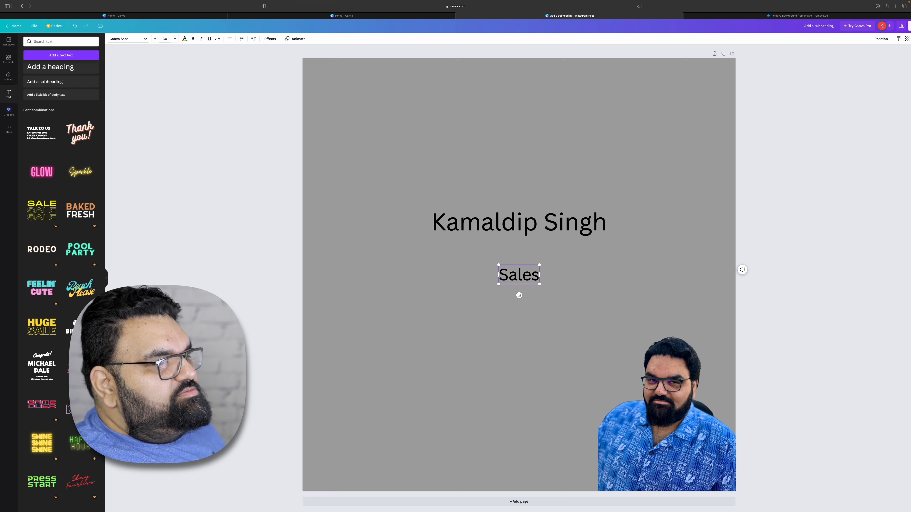
{"action": "type", "text": " Person"}
{"action": "left_click", "coordinate": [522, 317]}
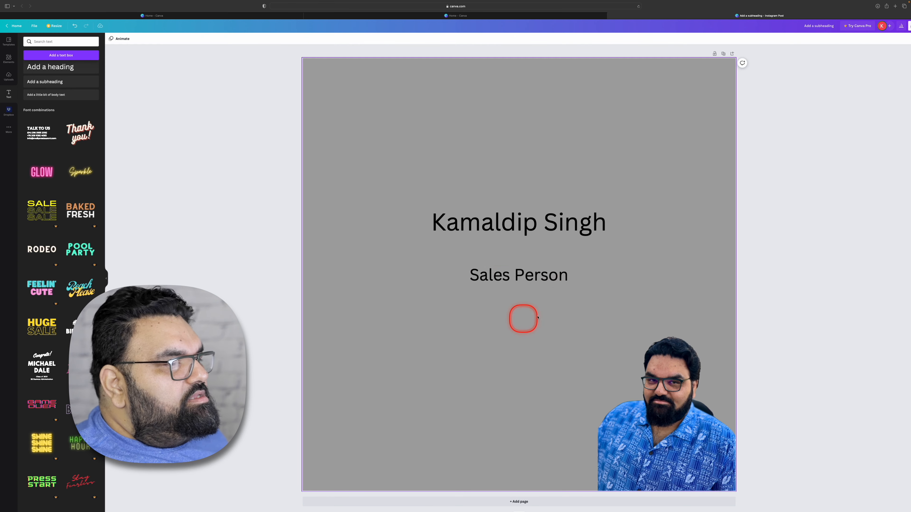
{"action": "left_click_drag", "start_coordinate": [520, 275], "coordinate": [512, 247]}
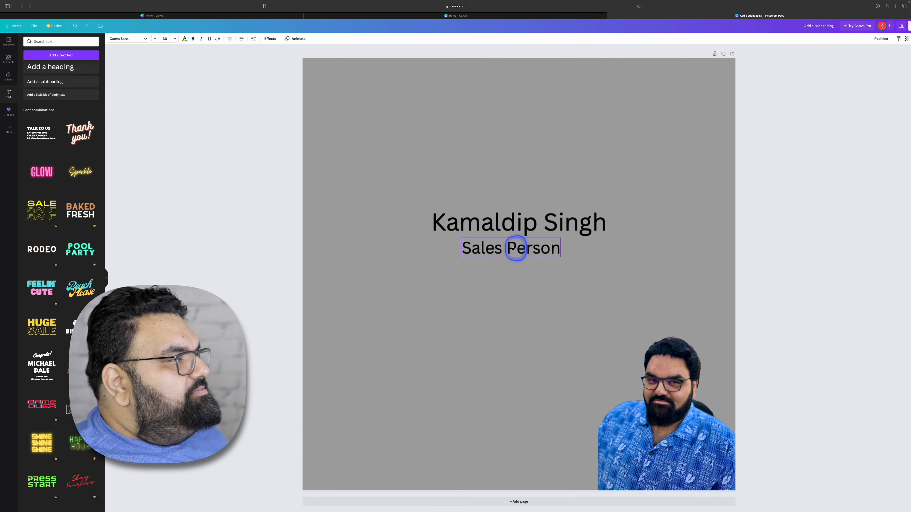
- Add another body text box, enter the phone number, widen the box to fit one line and place it under "Sales Person"
{"action": "left_click", "coordinate": [69, 99]}
{"action": "left_click_drag", "start_coordinate": [488, 309], "coordinate": [491, 326]}
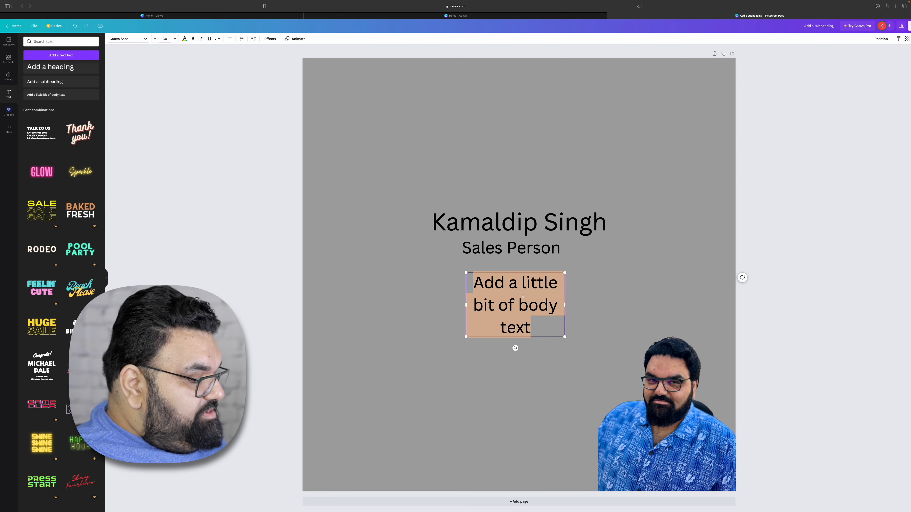
{"action": "type", "text": "444-"}
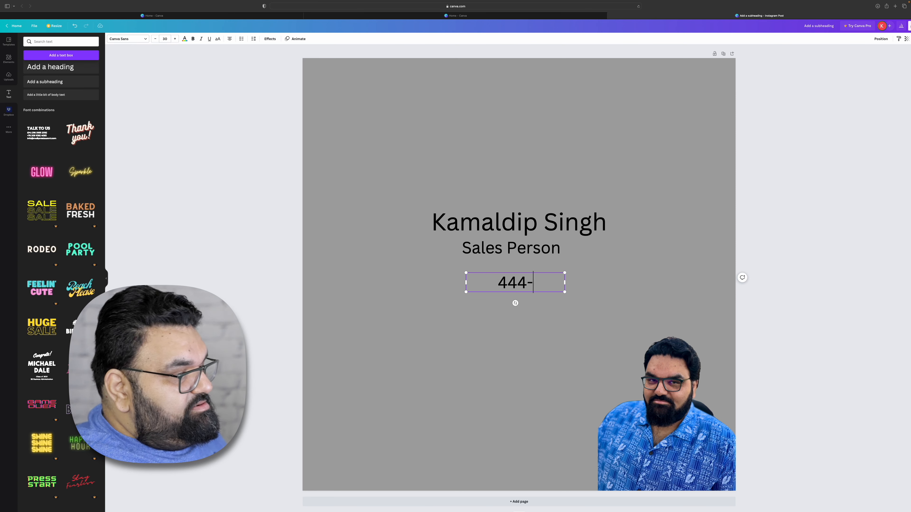
{"action": "type", "text": "555"}
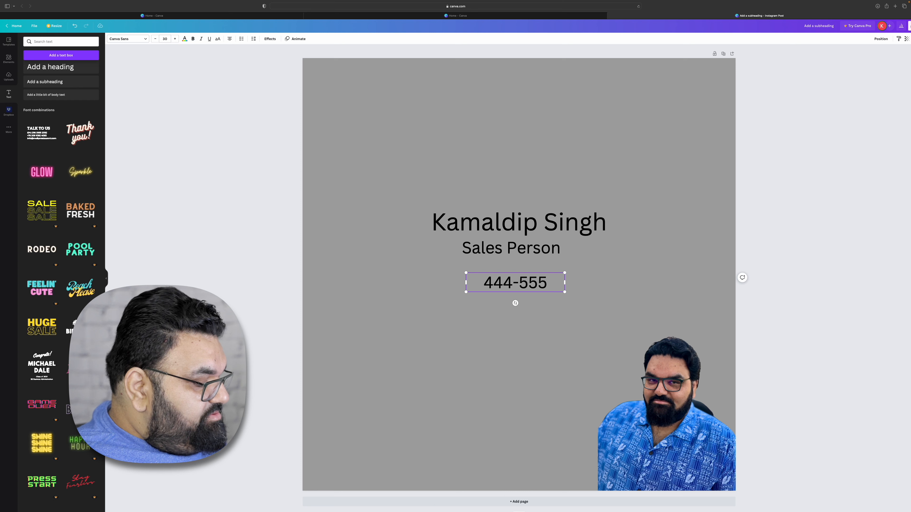
{"action": "type", "text": "-999"}
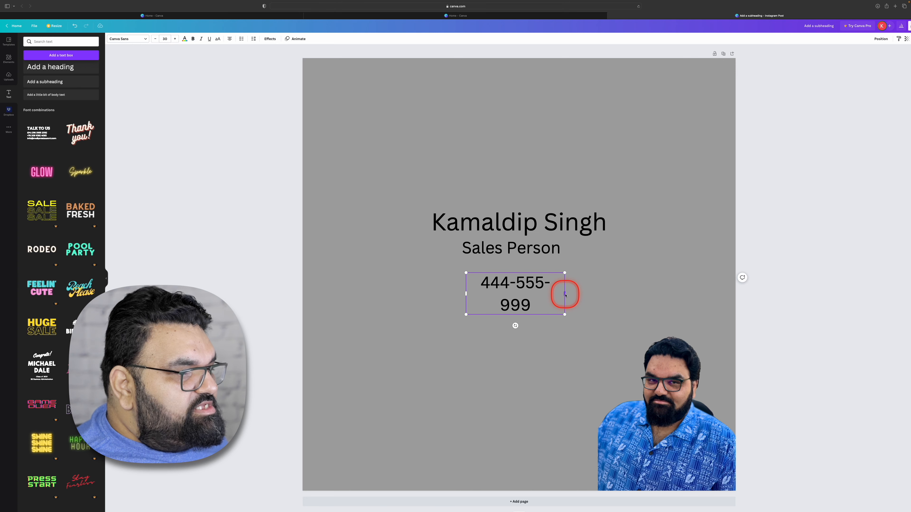
{"action": "left_click_drag", "start_coordinate": [565, 294], "coordinate": [536, 279]}
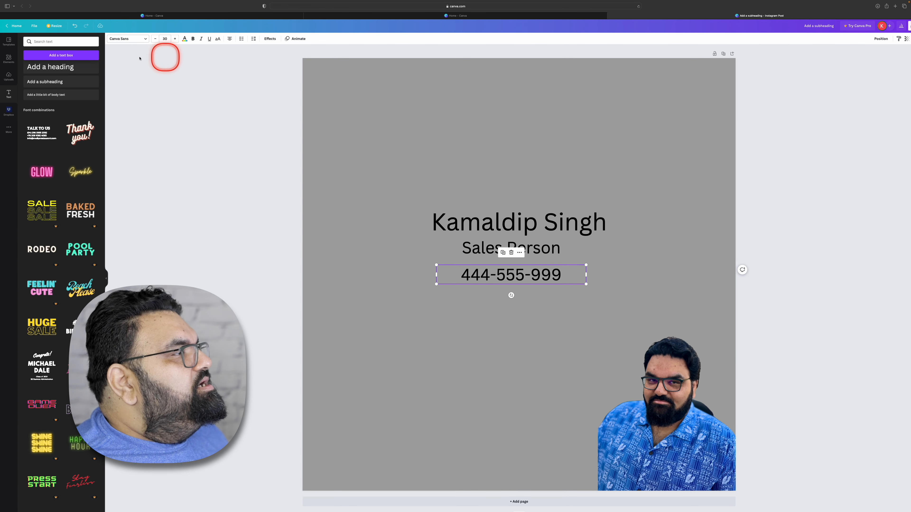
- Change the phone number's font to Public Sans and view the available font sizes
{"action": "left_click", "coordinate": [145, 40]}
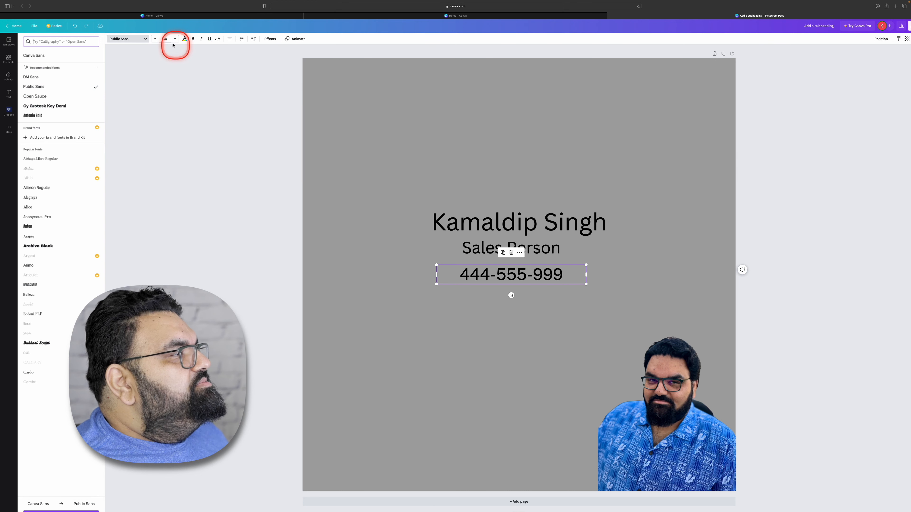
{"action": "left_click", "coordinate": [165, 38]}
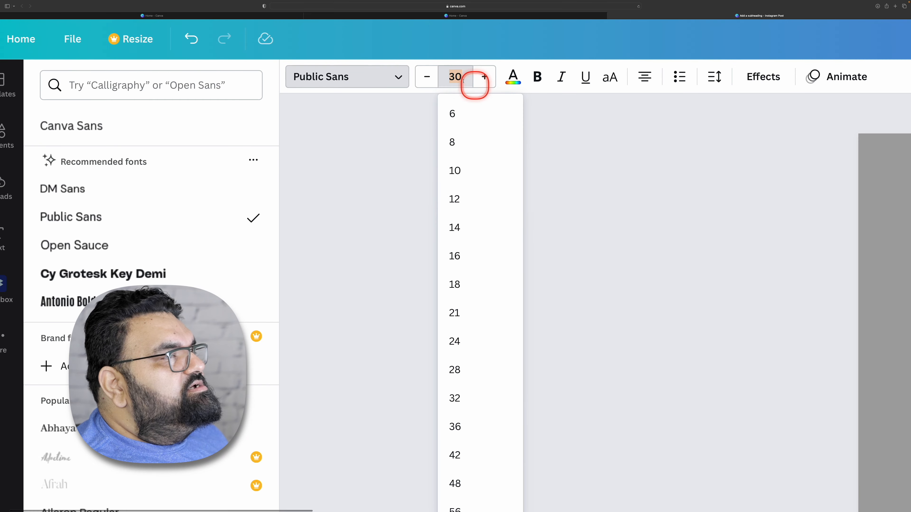
{"action": "left_click", "coordinate": [557, 128]}
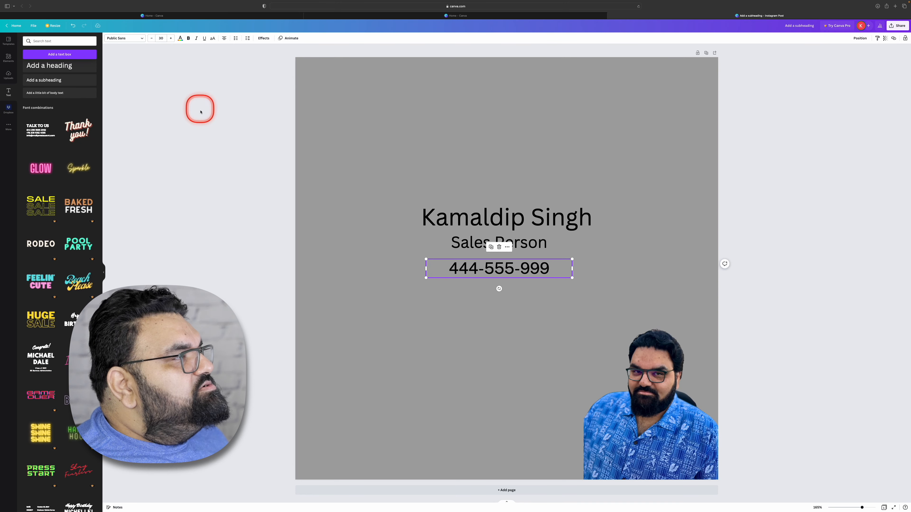
- Try font size 36 on the phone number and reduce it to 18
{"action": "left_click", "coordinate": [170, 39]}
{"action": "left_click", "coordinate": [171, 38]}
{"action": "left_click", "coordinate": [151, 38]}
{"action": "left_click", "coordinate": [151, 38]}
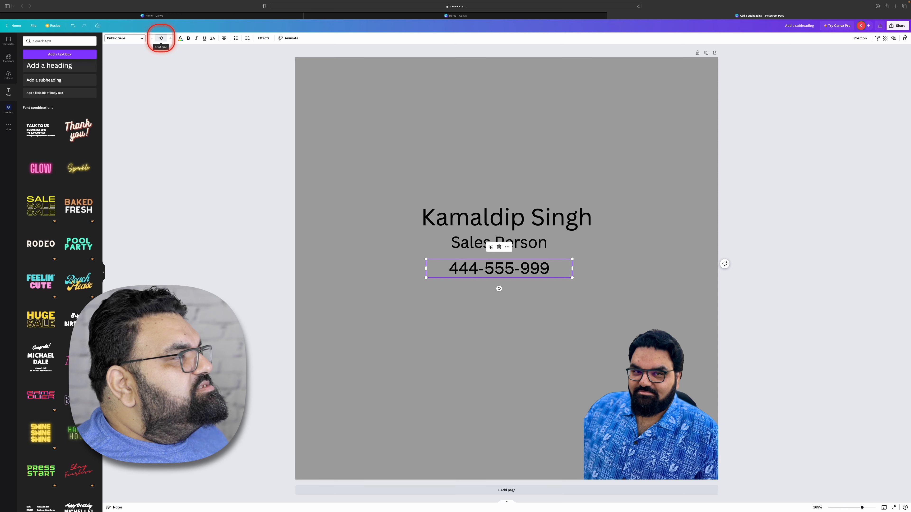
{"action": "left_click", "coordinate": [161, 38]}
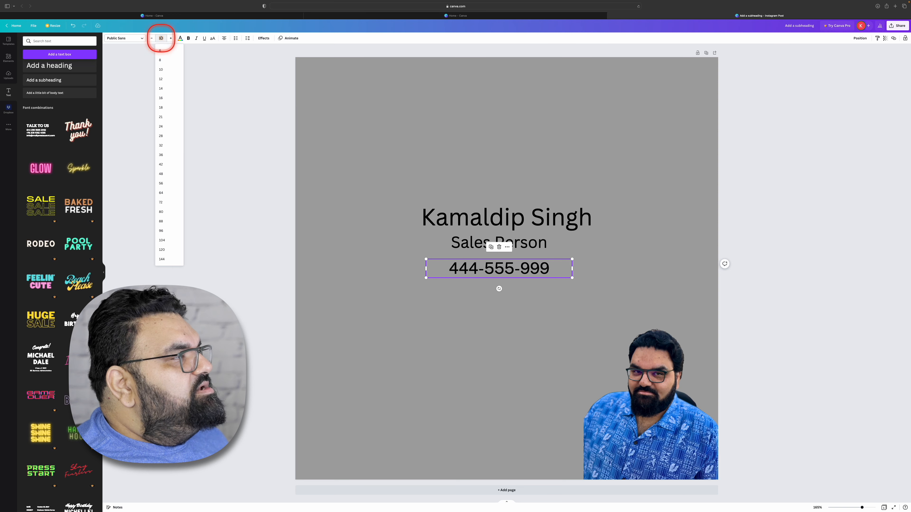
{"action": "left_click", "coordinate": [166, 157]}
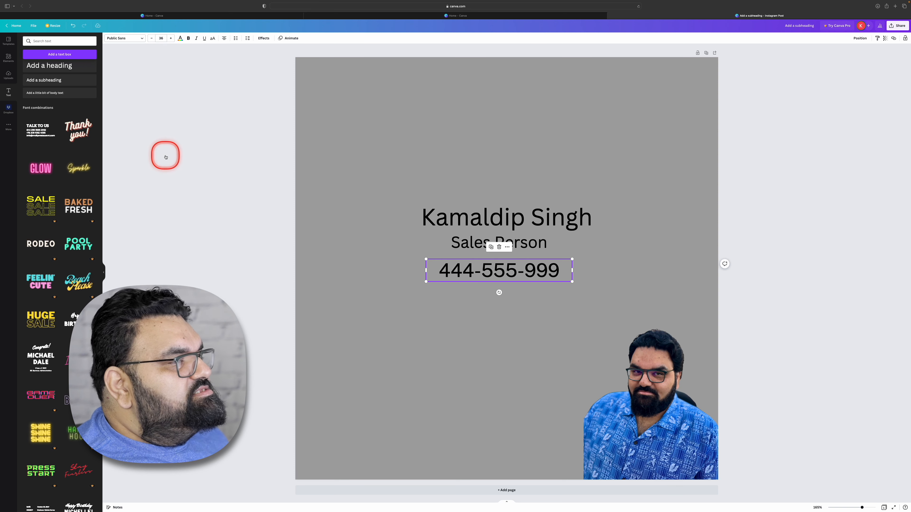
{"action": "left_click", "coordinate": [161, 38]}
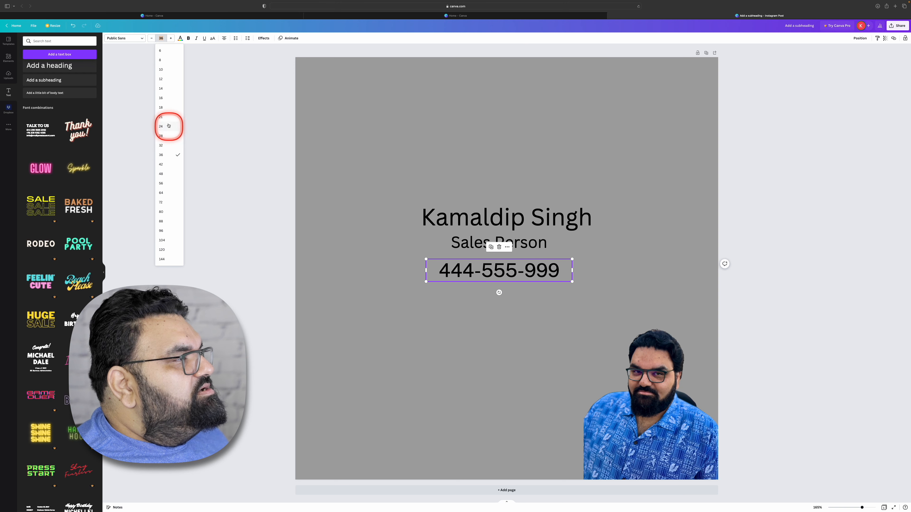
{"action": "left_click", "coordinate": [164, 107]}
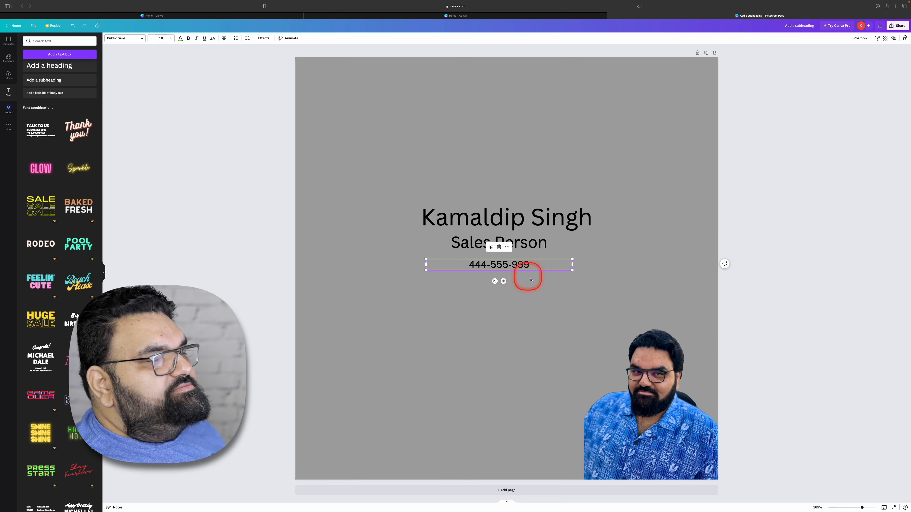
- Move the phone number slightly lower, then duplicate it and place the copy directly beneath the original
{"action": "left_click_drag", "start_coordinate": [547, 266], "coordinate": [547, 270]}
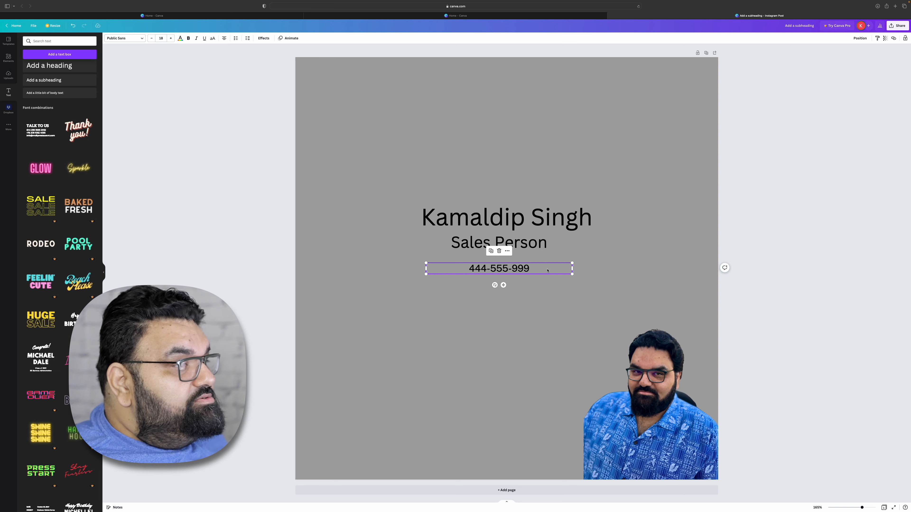
{"action": "left_click", "coordinate": [497, 349]}
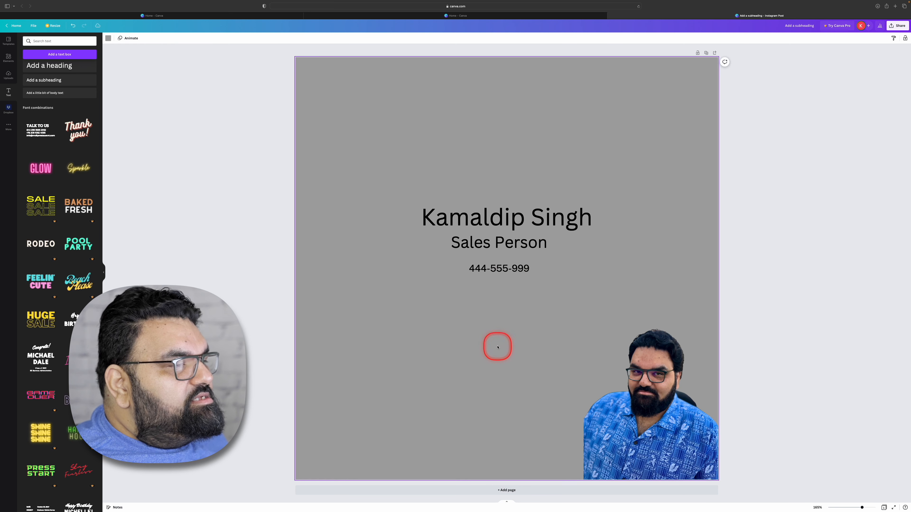
{"action": "left_click", "coordinate": [502, 269]}
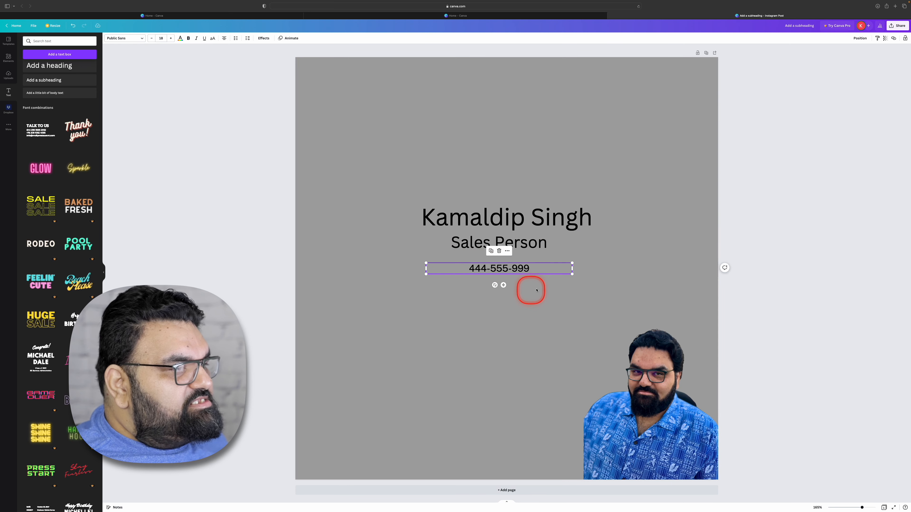
{"action": "left_click", "coordinate": [491, 252]}
{"action": "left_click_drag", "start_coordinate": [533, 279], "coordinate": [529, 285]}
{"action": "left_click", "coordinate": [518, 279]}
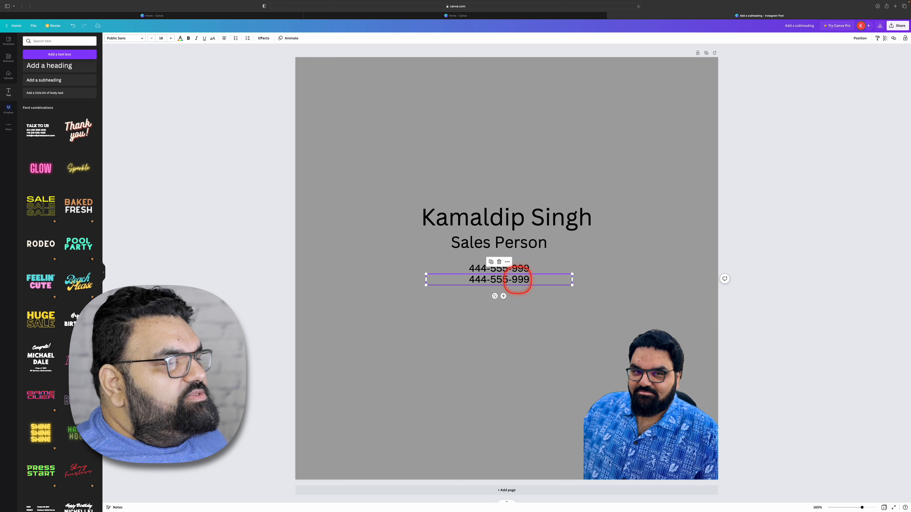
{"action": "left_click", "coordinate": [518, 278]}
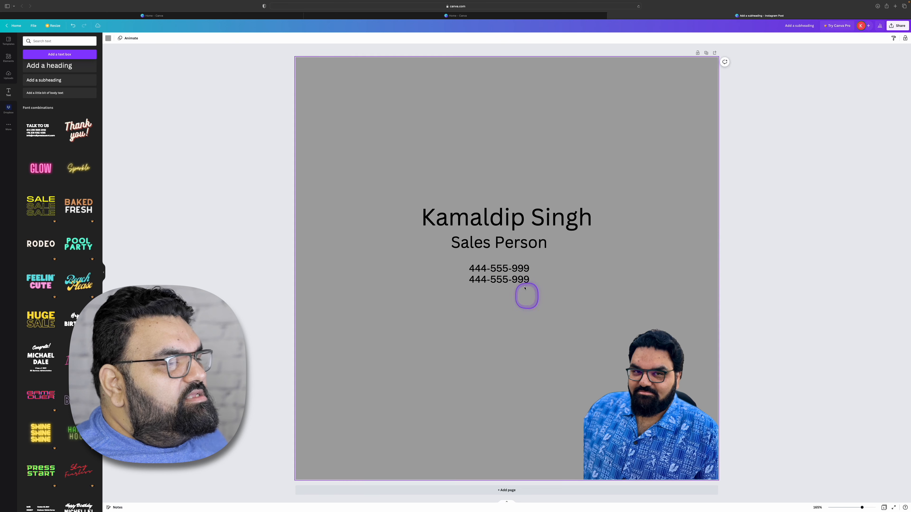
{"action": "left_click", "coordinate": [518, 279]}
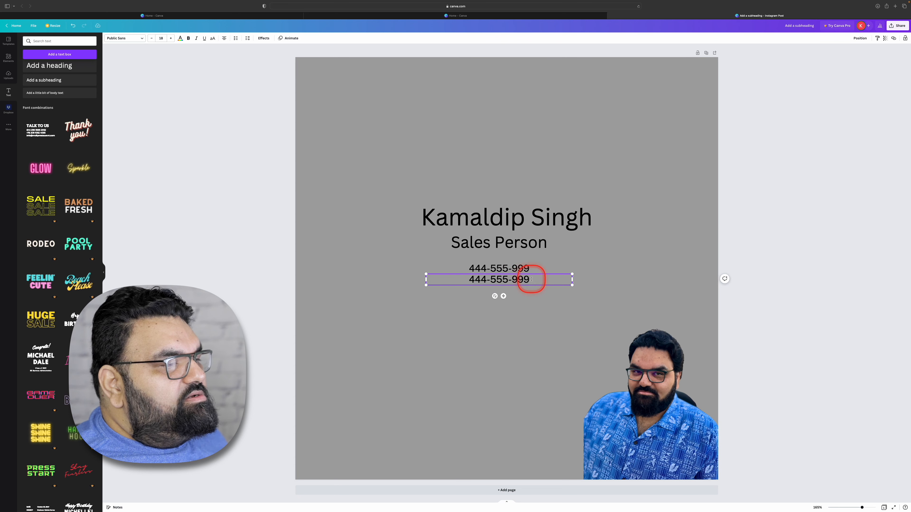
{"action": "key", "text": "BackSpace"}
{"action": "key", "text": "BackSpace"}
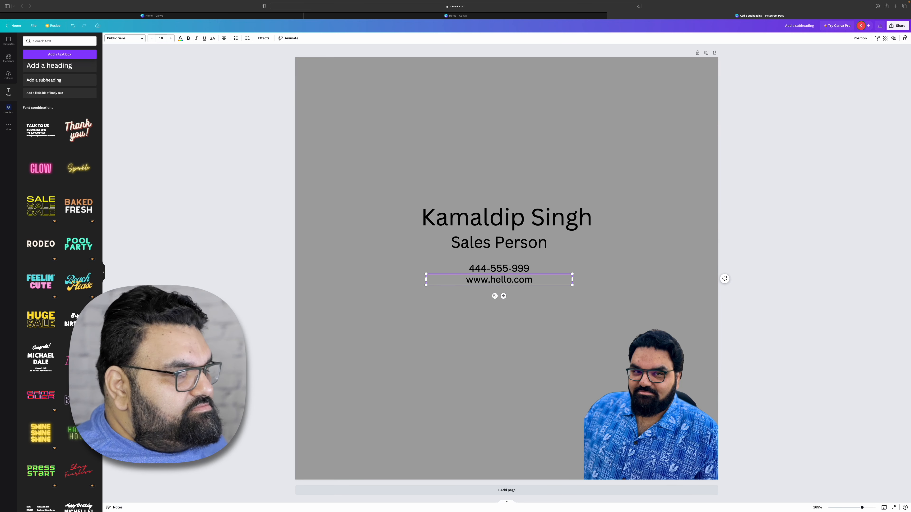
{"action": "left_click", "coordinate": [506, 301]}
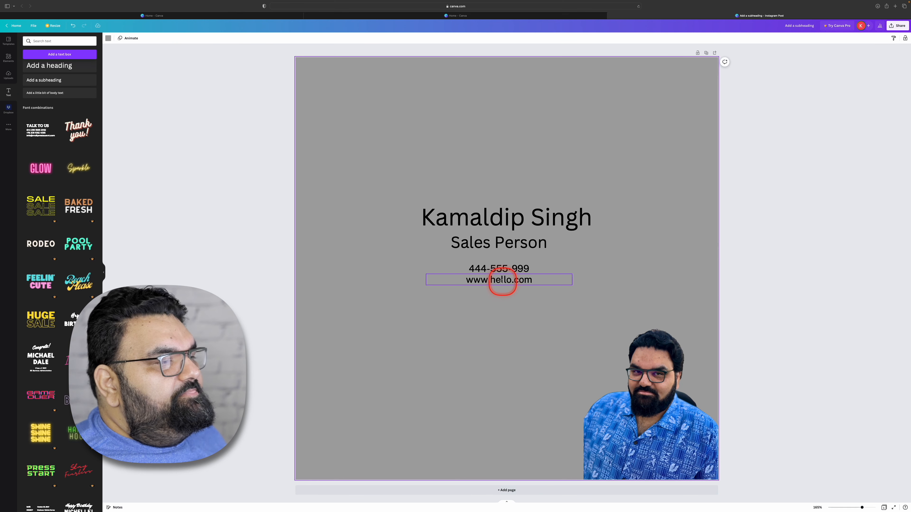
{"action": "left_click", "coordinate": [495, 282]}
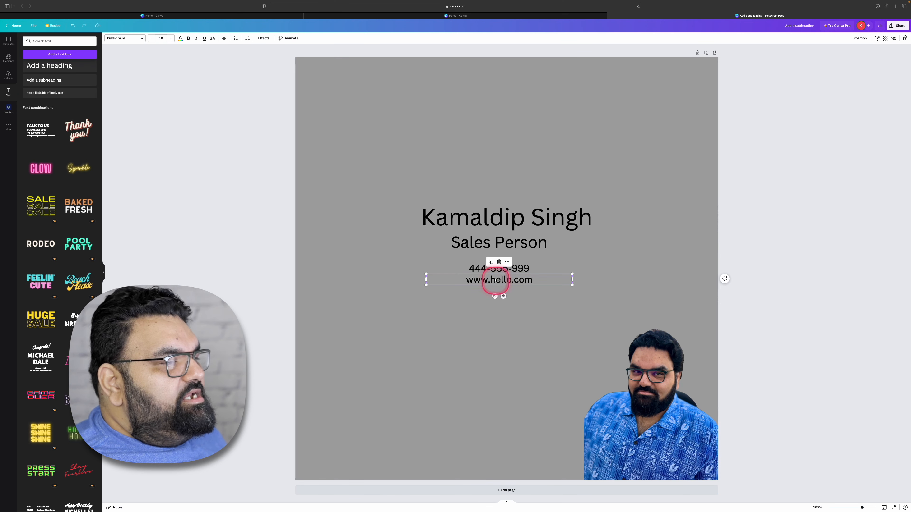
{"action": "left_click", "coordinate": [490, 262]}
{"action": "left_click_drag", "start_coordinate": [527, 289], "coordinate": [531, 298]}
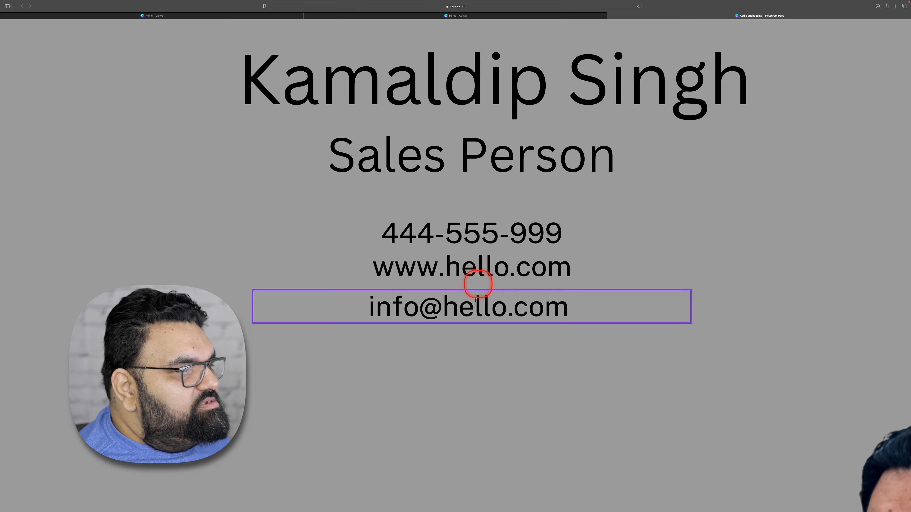
- Widen the contact line spacing by moving the e-mail line further down and the website line slightly below the phone number
{"action": "left_click_drag", "start_coordinate": [504, 309], "coordinate": [509, 355]}
{"action": "left_click_drag", "start_coordinate": [499, 261], "coordinate": [499, 267]}
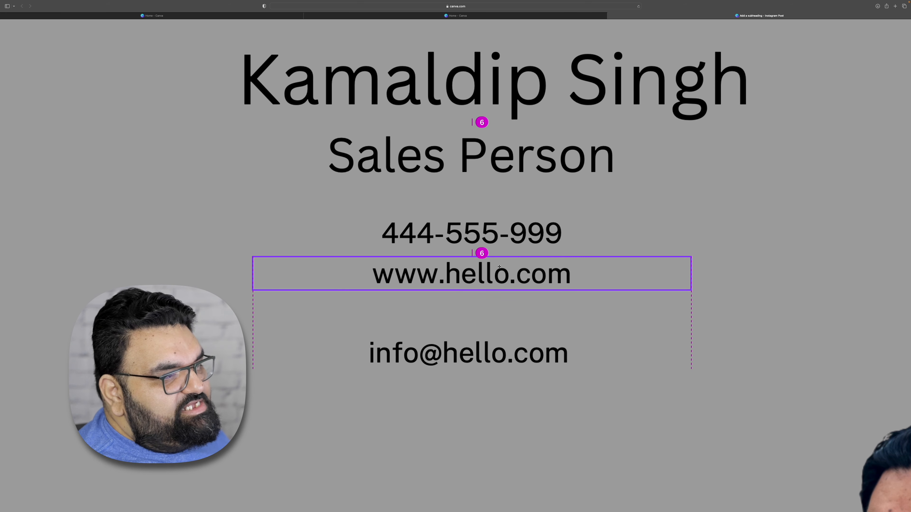
{"action": "left_click", "coordinate": [499, 267]}
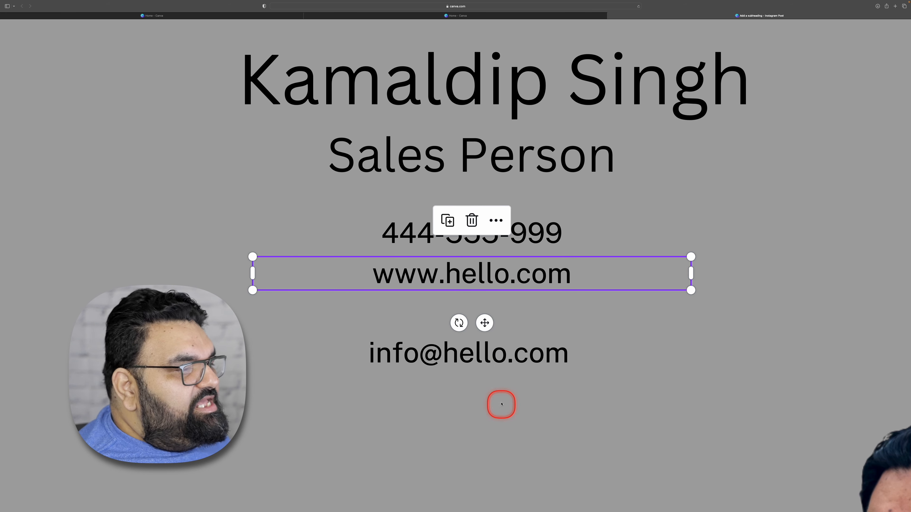
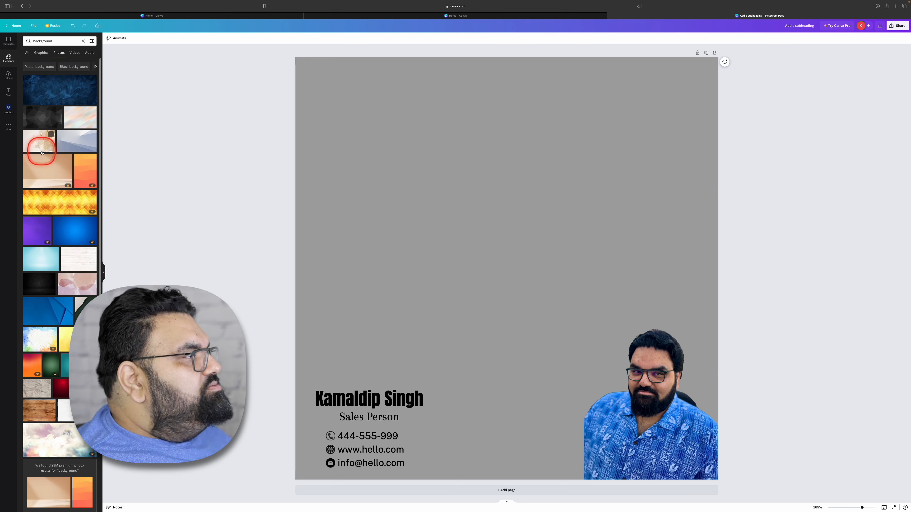
- Insert the dark blue textured photo and make it the page background in place of the plain grey
{"action": "left_click", "coordinate": [55, 93]}
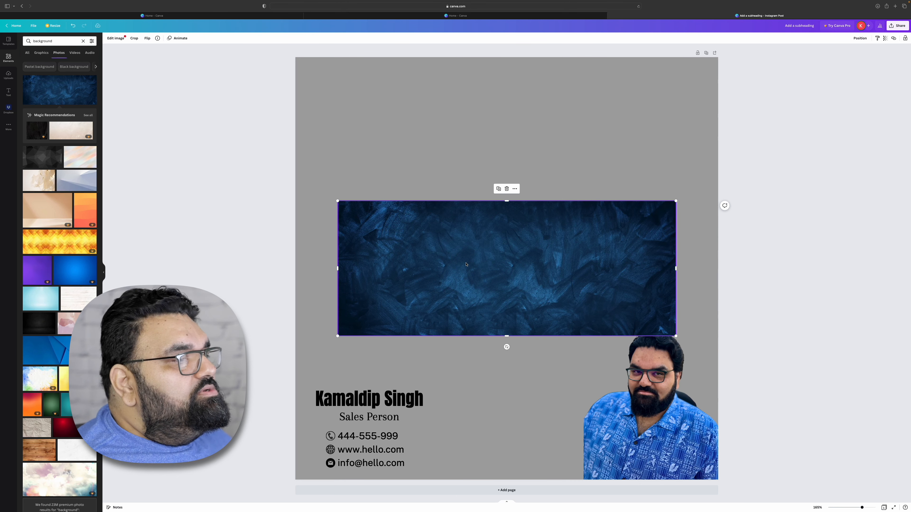
{"action": "right_click", "coordinate": [487, 263]}
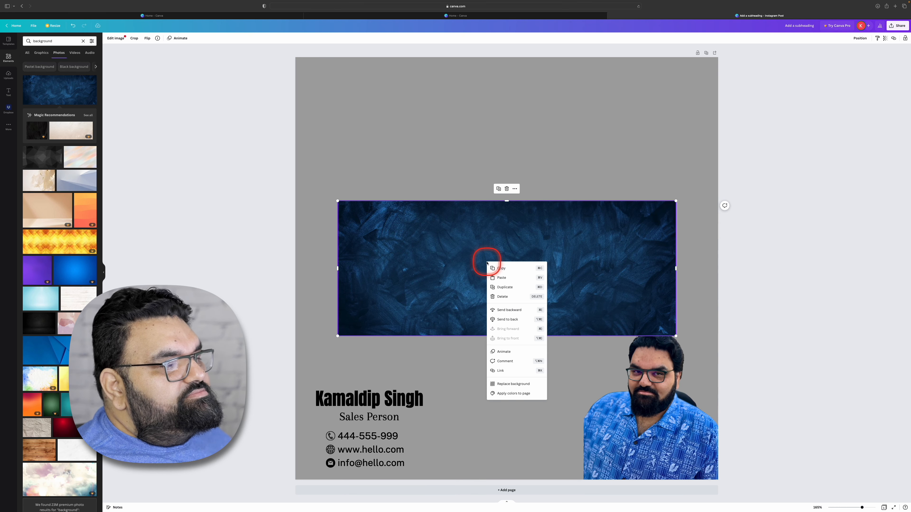
{"action": "left_click", "coordinate": [516, 383]}
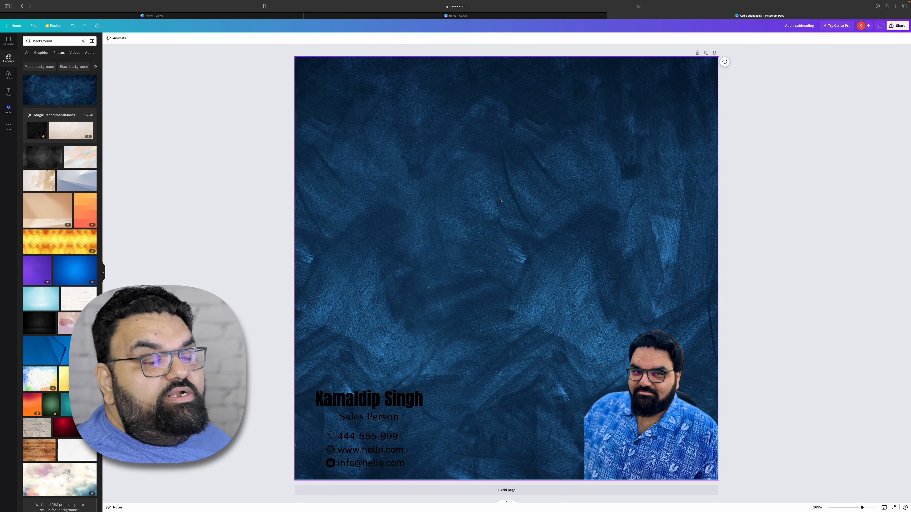
- Reposition the blue texture within the background crop so that it is shifted to the left
{"action": "double_click", "coordinate": [530, 218]}
{"action": "left_click_drag", "start_coordinate": [530, 219], "coordinate": [821, 213]}
{"action": "left_click_drag", "start_coordinate": [628, 217], "coordinate": [407, 209]}
{"action": "double_click", "coordinate": [409, 209]}
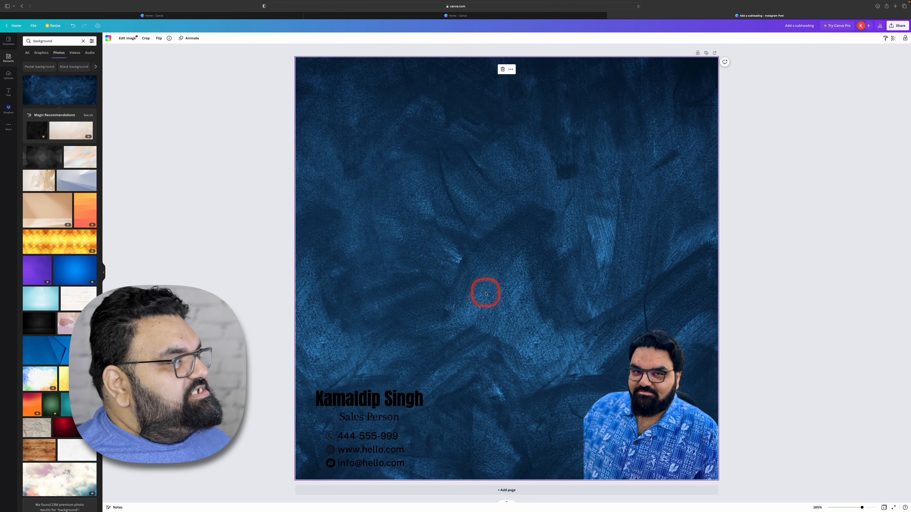
- Colour the name text white and widen its text box until the full name fits on one line
{"action": "left_click", "coordinate": [368, 397]}
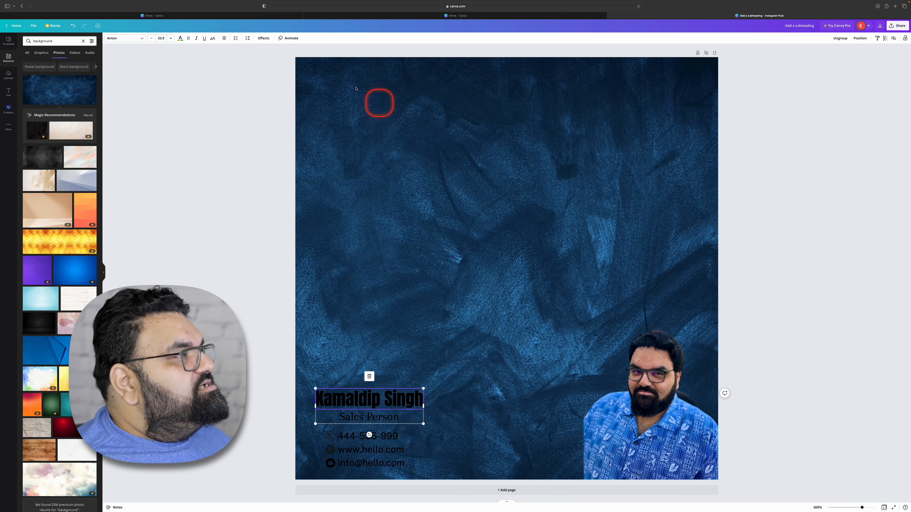
{"action": "left_click", "coordinate": [180, 39]}
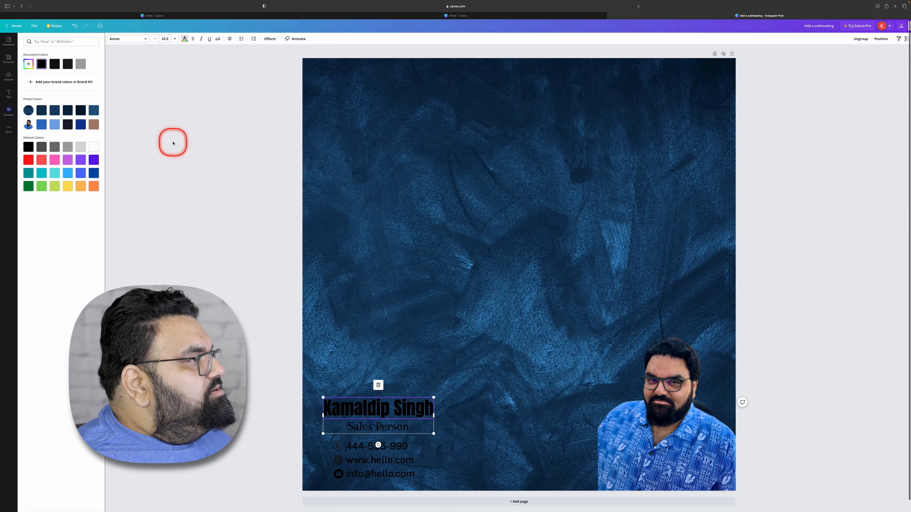
{"action": "left_click", "coordinate": [93, 148]}
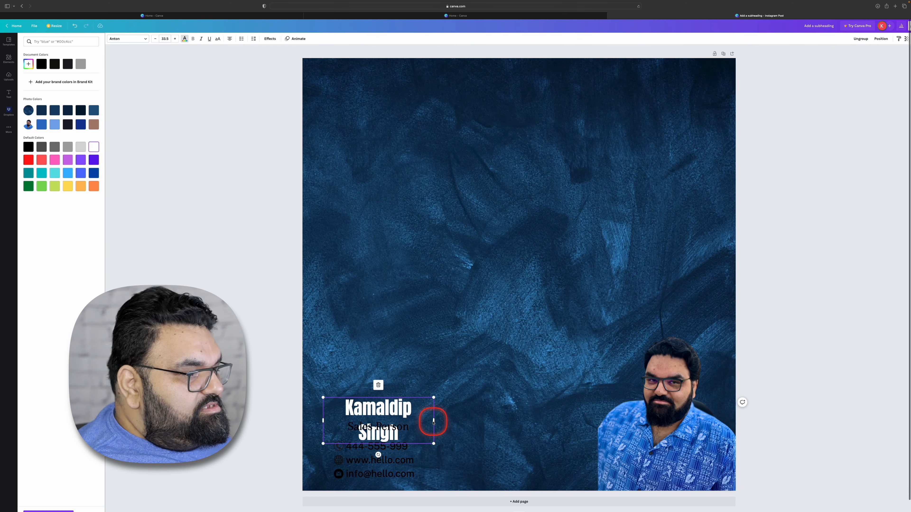
{"action": "left_click_drag", "start_coordinate": [434, 422], "coordinate": [437, 422]}
{"action": "key", "text": "ctrl+z"}
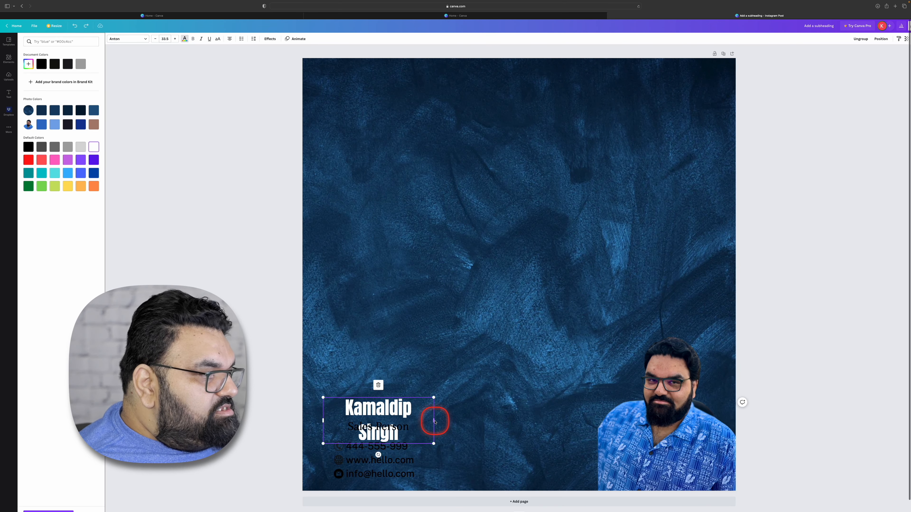
{"action": "left_click_drag", "start_coordinate": [434, 420], "coordinate": [466, 421]}
{"action": "left_click", "coordinate": [278, 409]}
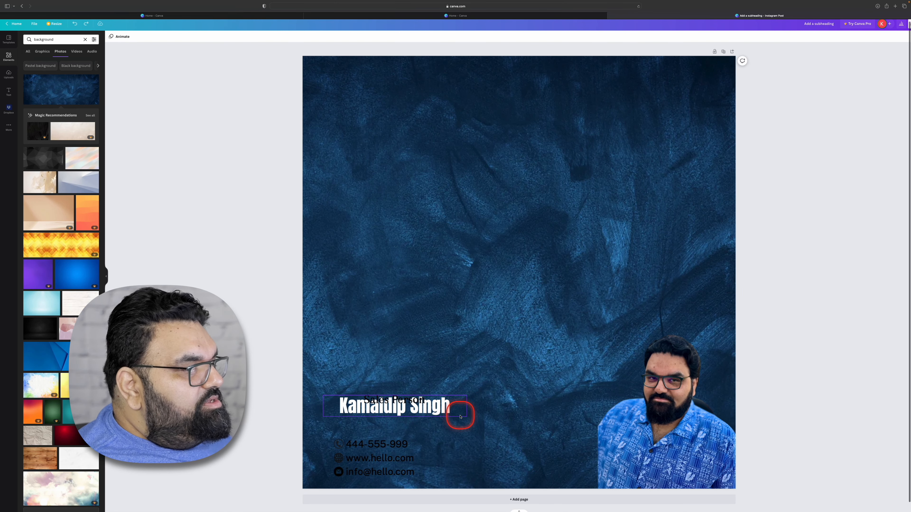
- Ungroup the name and job title, then place "Sales Person" directly beneath the name
{"action": "right_click", "coordinate": [433, 413]}
{"action": "left_click", "coordinate": [460, 462]}
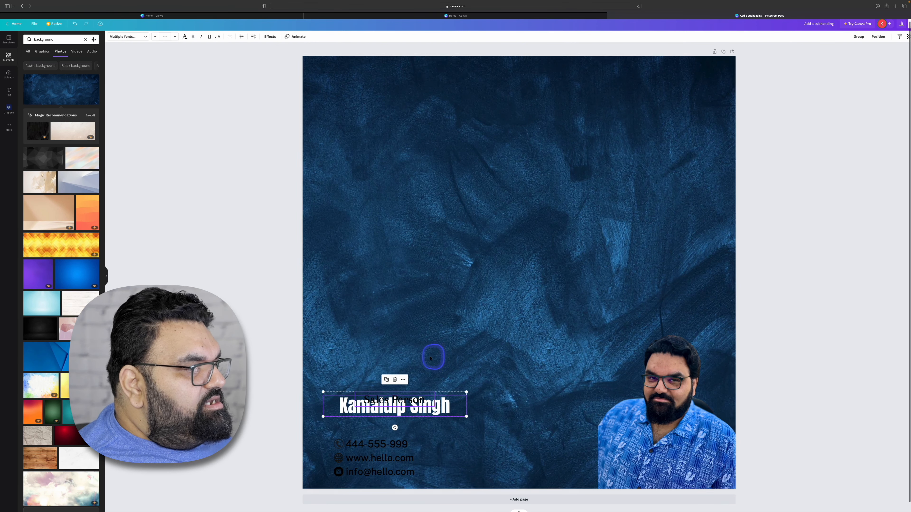
{"action": "left_click", "coordinate": [462, 371]}
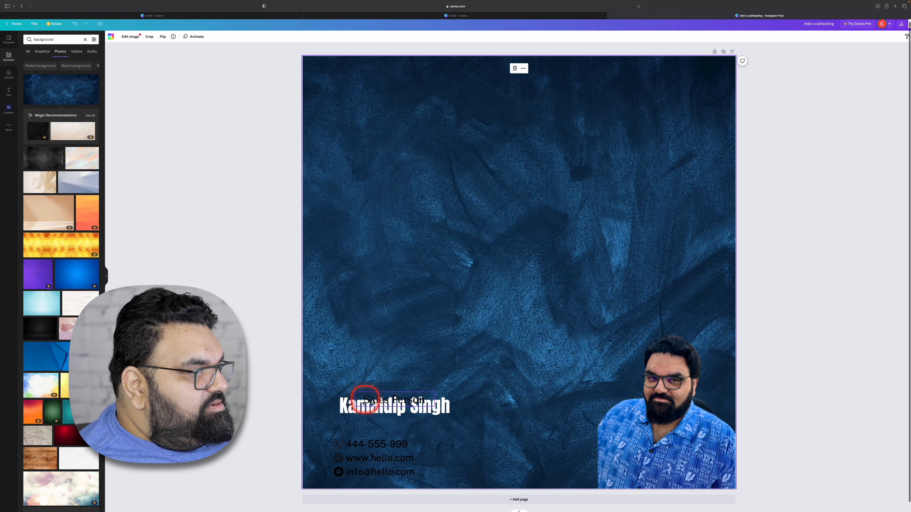
{"action": "left_click_drag", "start_coordinate": [369, 399], "coordinate": [379, 427]}
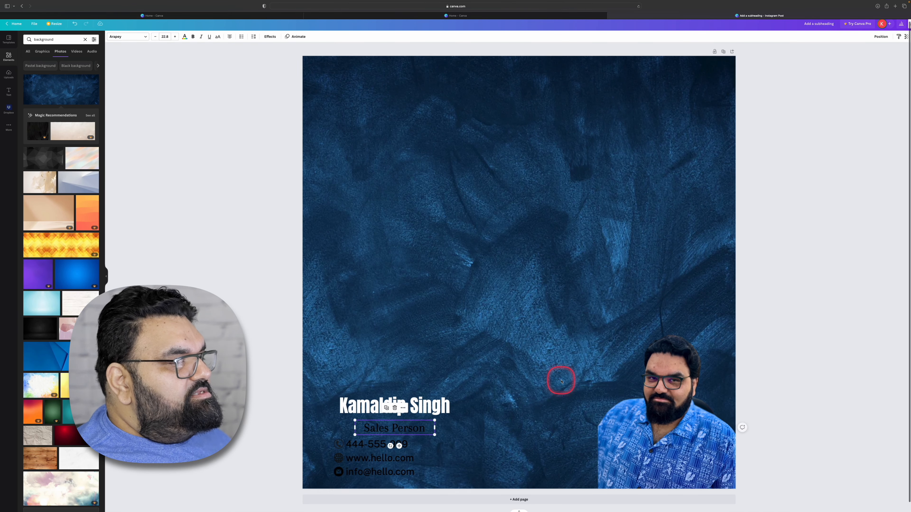
- Colour the "Sales Person" text white
{"action": "left_click", "coordinate": [184, 36]}
{"action": "left_click", "coordinate": [92, 144]}
{"action": "left_click", "coordinate": [289, 374]}
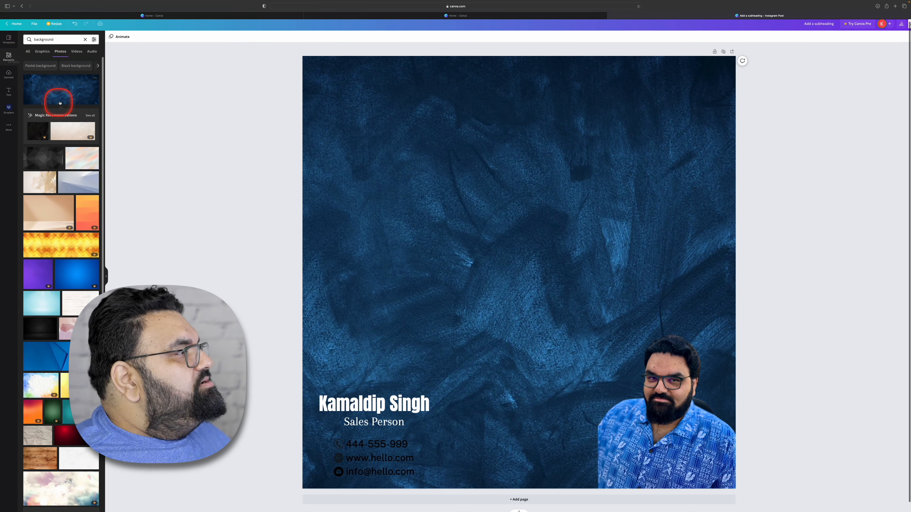
- Clear the background search, insert a square from the Lines & Shapes collection and enter "Hello" inside it
{"action": "left_click", "coordinate": [85, 40]}
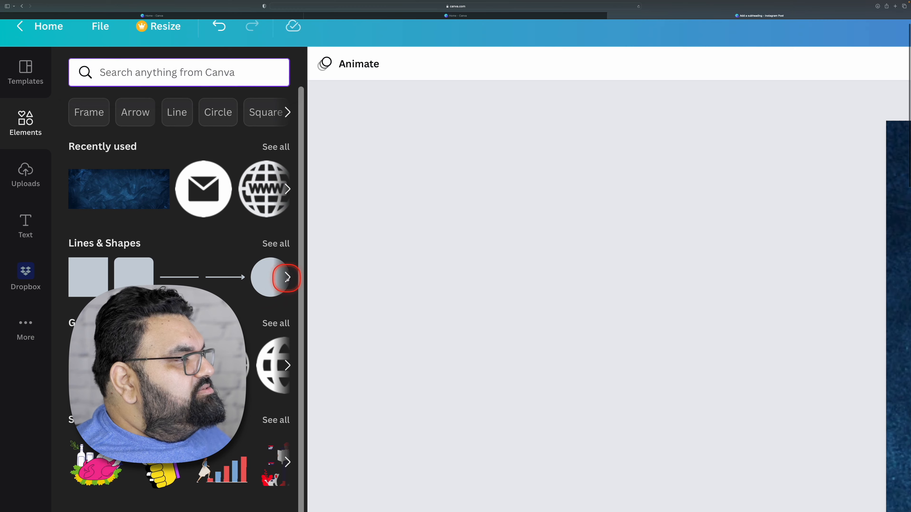
{"action": "scroll", "coordinate": [280, 246], "scroll_direction": "down", "scroll_amount": 2}
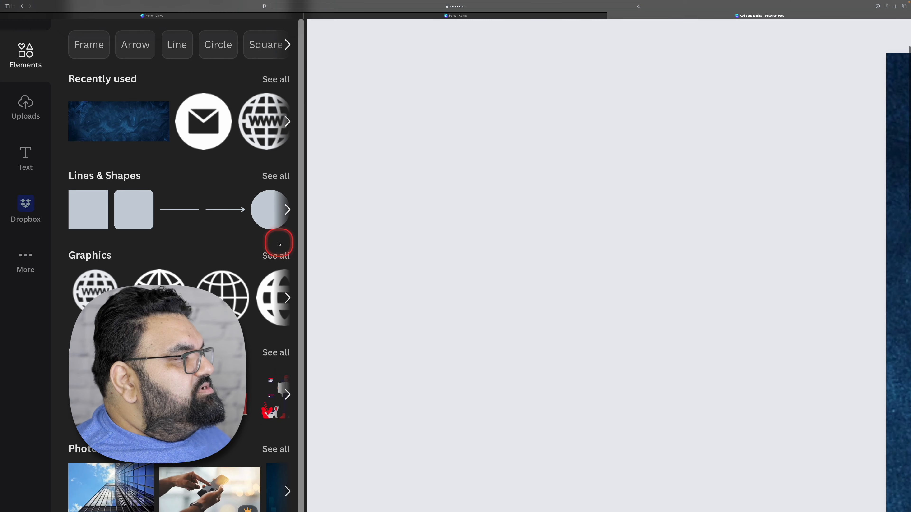
{"action": "left_click", "coordinate": [277, 175]}
{"action": "scroll", "coordinate": [238, 319], "scroll_direction": "down", "scroll_amount": 3}
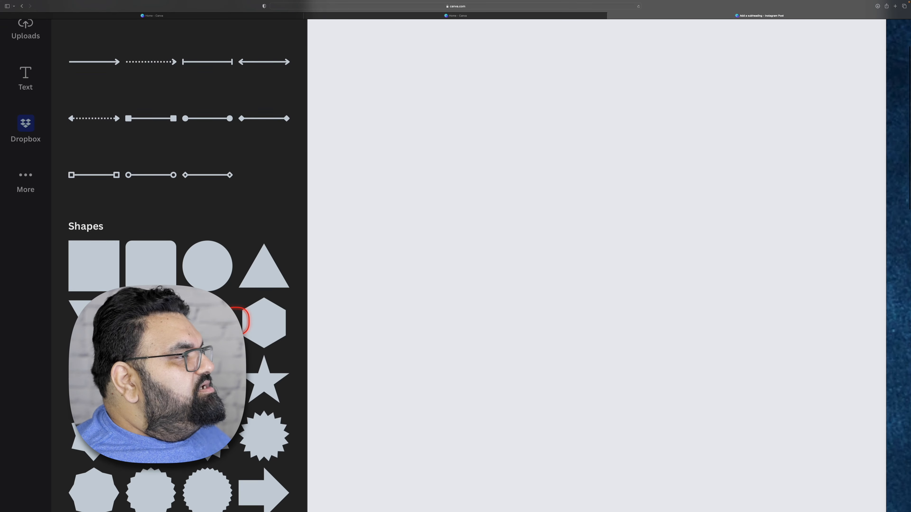
{"action": "scroll", "coordinate": [238, 319], "scroll_direction": "down", "scroll_amount": 5}
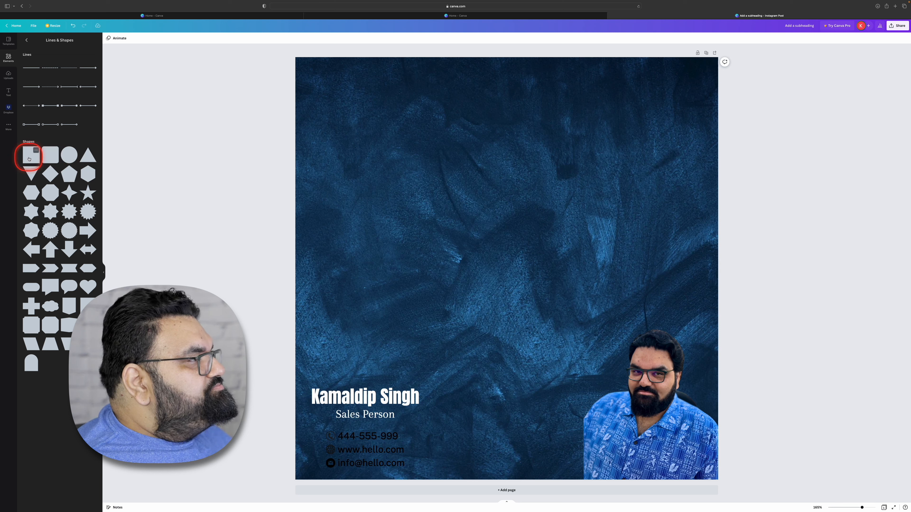
{"action": "left_click", "coordinate": [29, 159]}
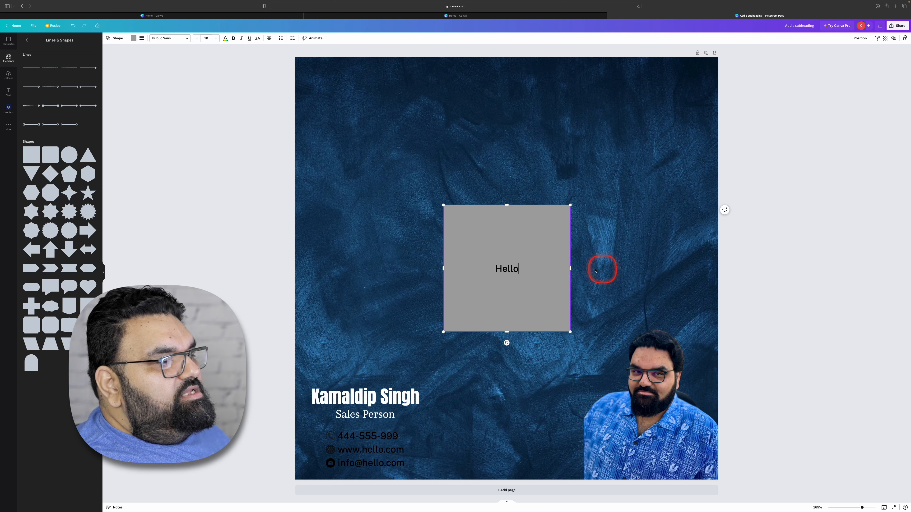
- Reshape the square into a wide horizontal rectangle and delete the "Hello" text inside it
{"action": "left_click", "coordinate": [510, 335]}
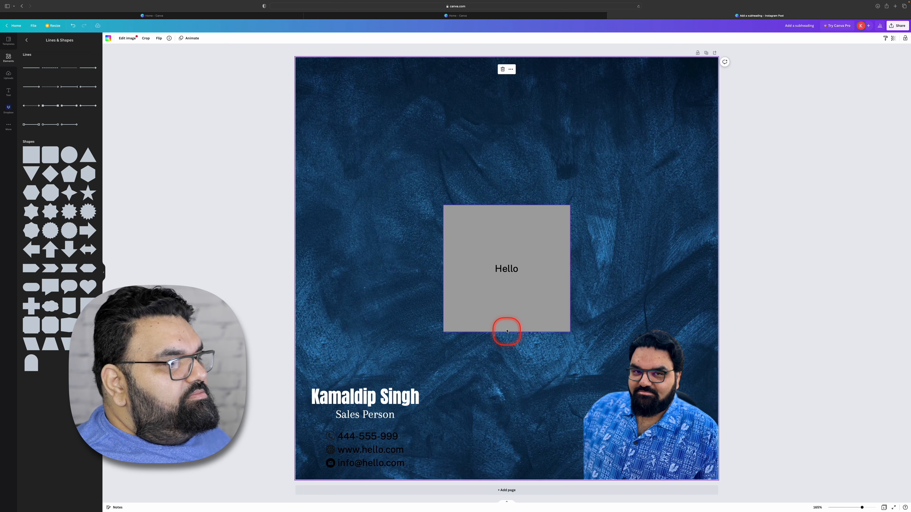
{"action": "left_click", "coordinate": [509, 326]}
{"action": "left_click_drag", "start_coordinate": [508, 333], "coordinate": [511, 212]}
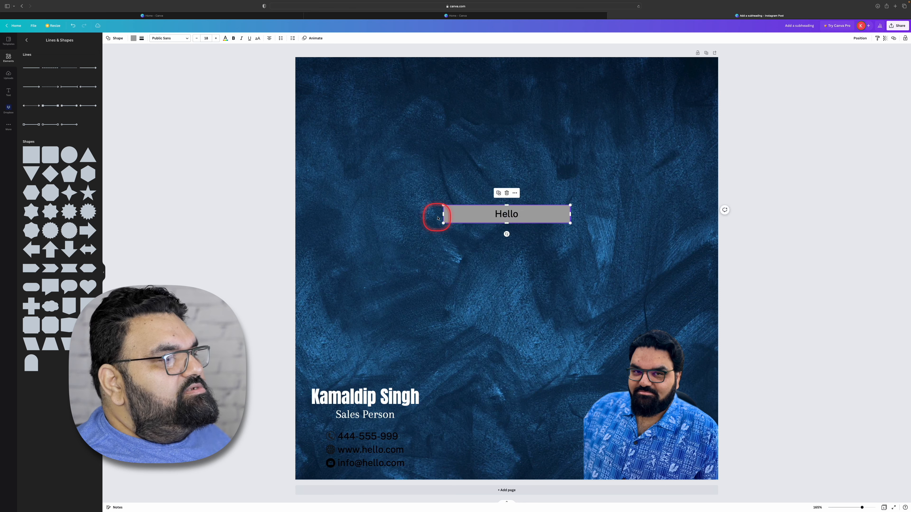
{"action": "left_click_drag", "start_coordinate": [443, 214], "coordinate": [468, 215]}
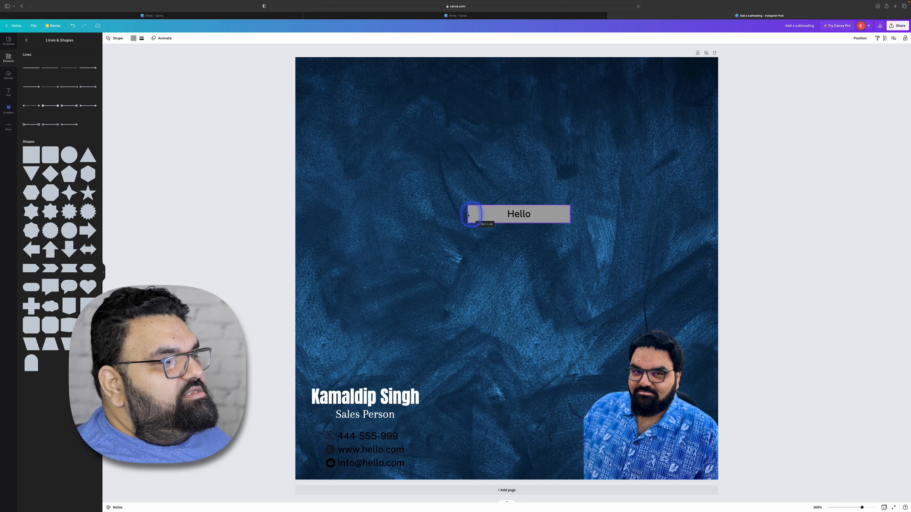
{"action": "left_click", "coordinate": [533, 250]}
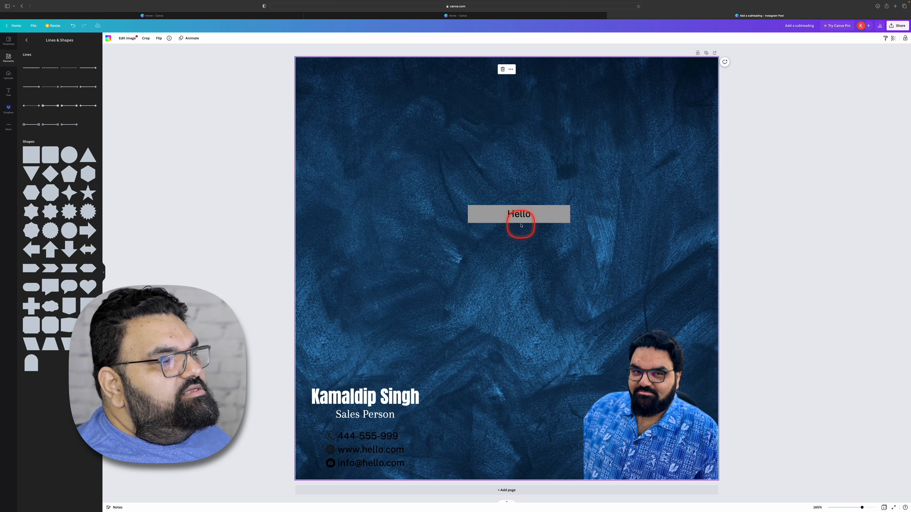
{"action": "left_click", "coordinate": [522, 222]}
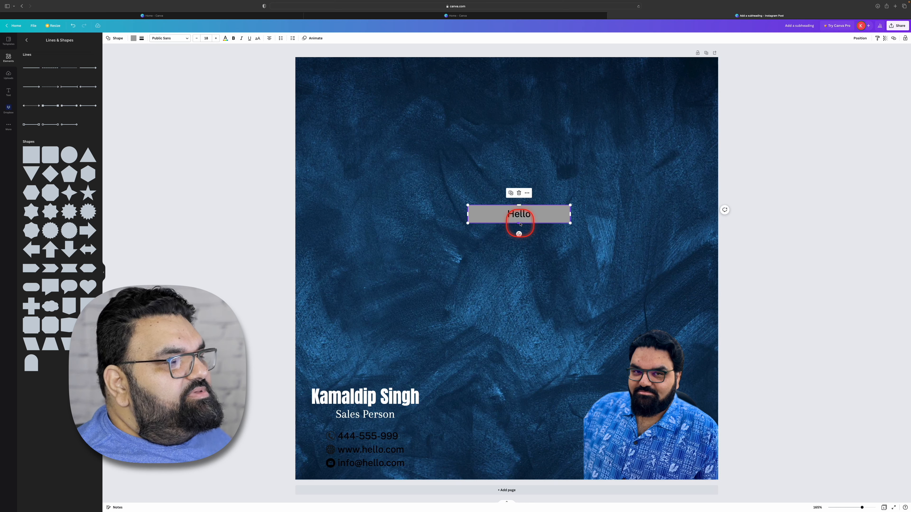
{"action": "left_click_drag", "start_coordinate": [520, 224], "coordinate": [519, 222]}
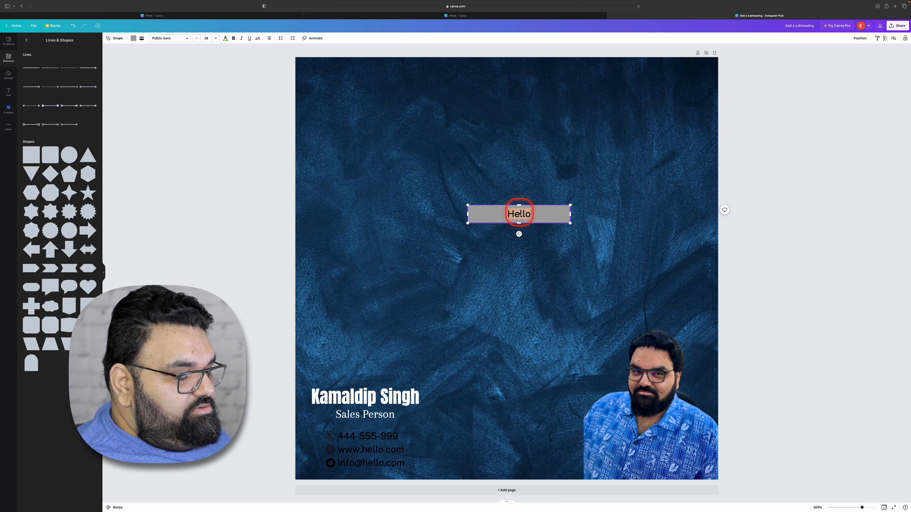
{"action": "left_click", "coordinate": [530, 243]}
{"action": "left_click", "coordinate": [477, 212]}
{"action": "left_click_drag", "start_coordinate": [467, 223], "coordinate": [417, 251]}
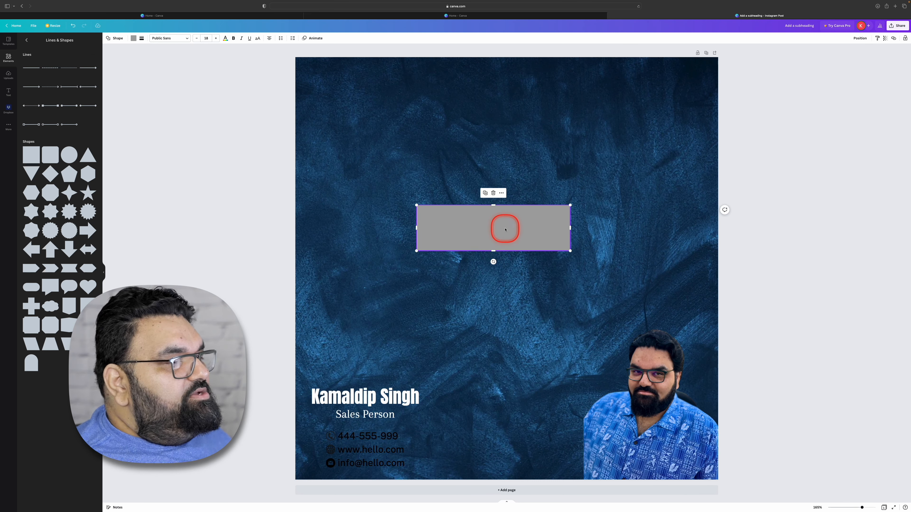
- Place the rectangle over the three contact lines against the page's left edge and shorten it to end just past the text
{"action": "left_click_drag", "start_coordinate": [505, 229], "coordinate": [383, 450]}
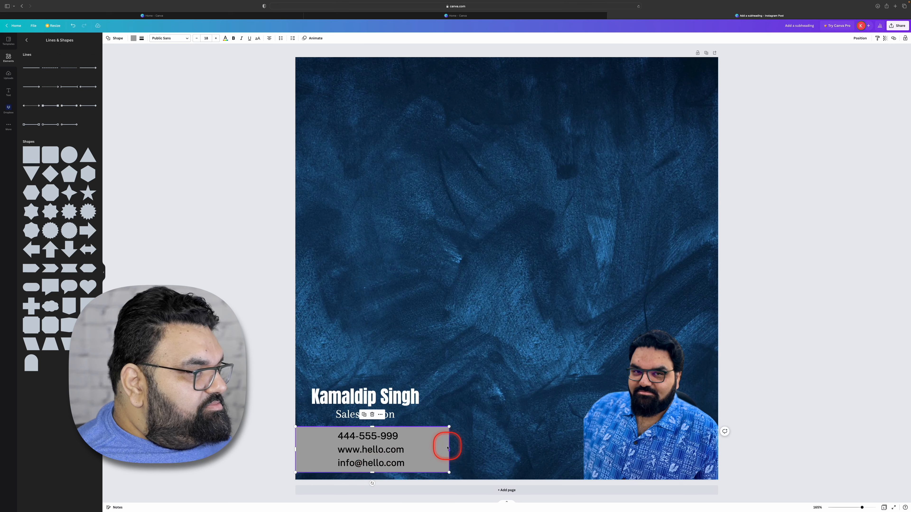
{"action": "left_click_drag", "start_coordinate": [446, 450], "coordinate": [421, 447]}
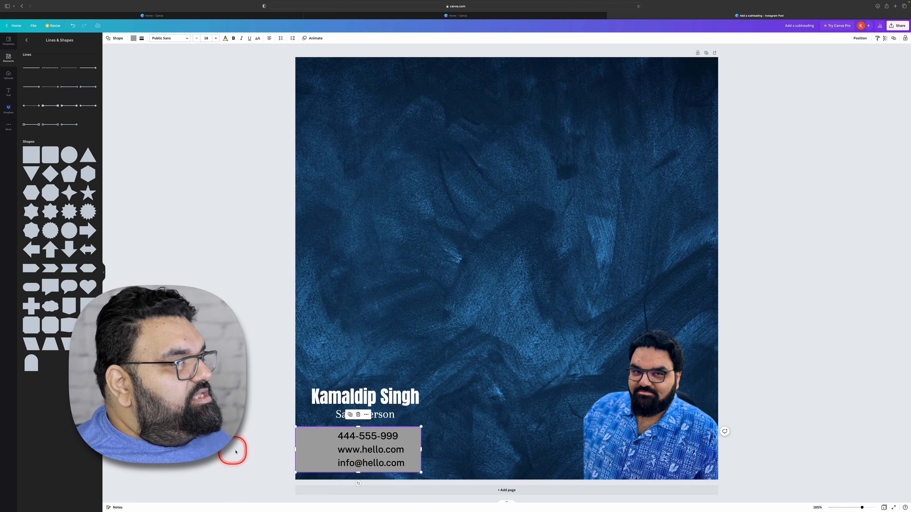
{"action": "left_click", "coordinate": [237, 452]}
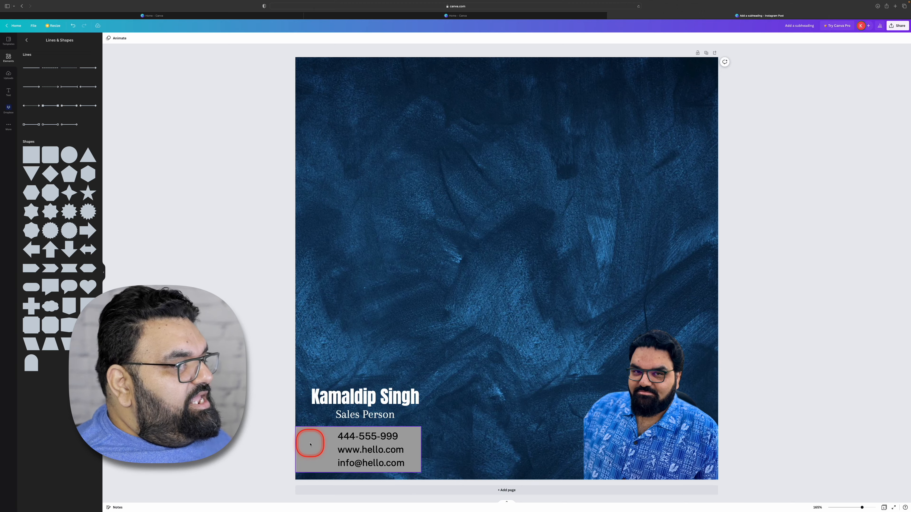
- Send the grey rectangle to the back, behind the contact lines and their icons
{"action": "right_click", "coordinate": [310, 445]}
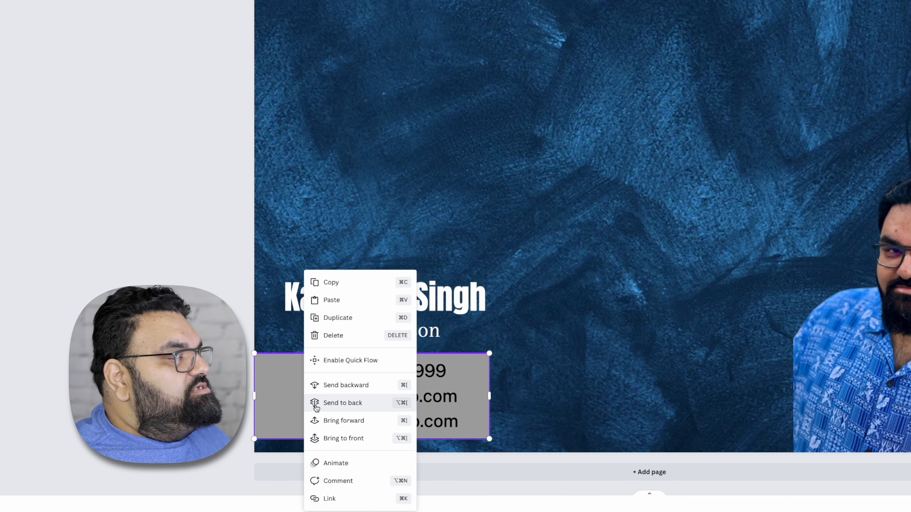
{"action": "left_click", "coordinate": [356, 409]}
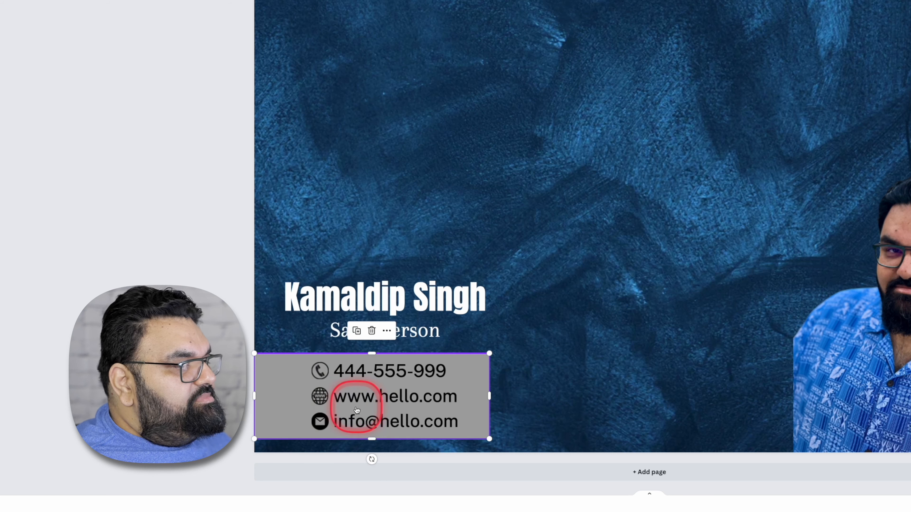
{"action": "key", "text": "Escape"}
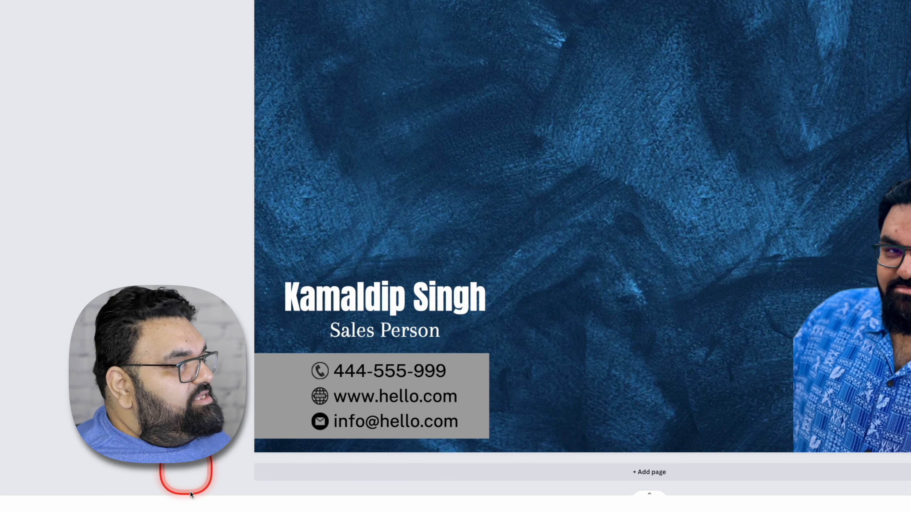
- Fill the rectangle behind the contact lines with white
{"action": "left_click", "coordinate": [281, 407]}
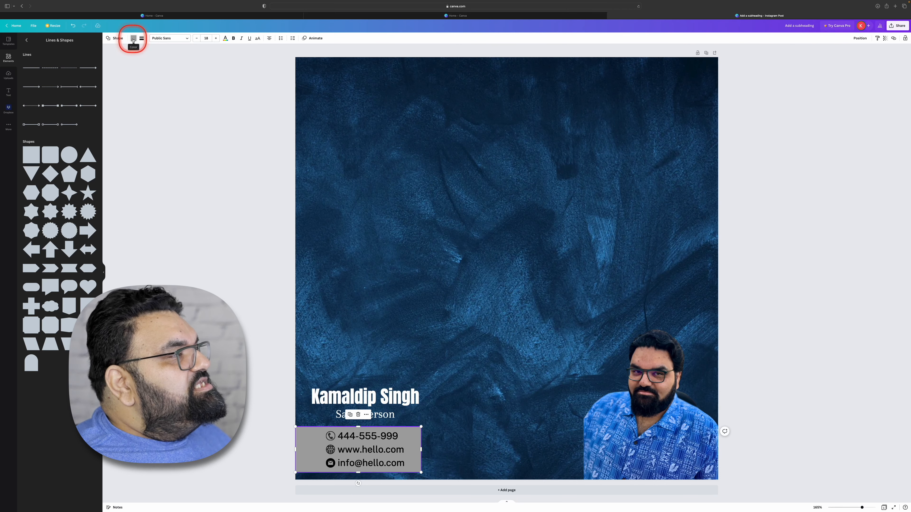
{"action": "left_click", "coordinate": [133, 39]}
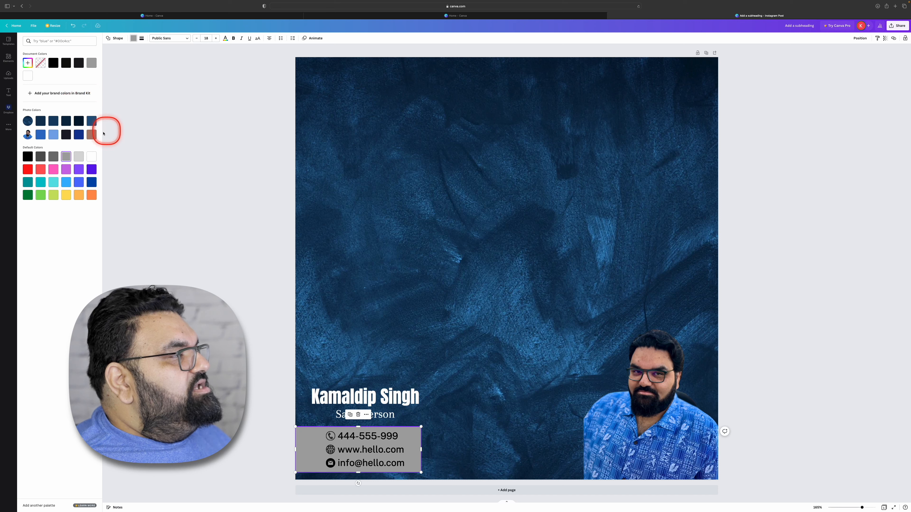
{"action": "left_click", "coordinate": [93, 160]}
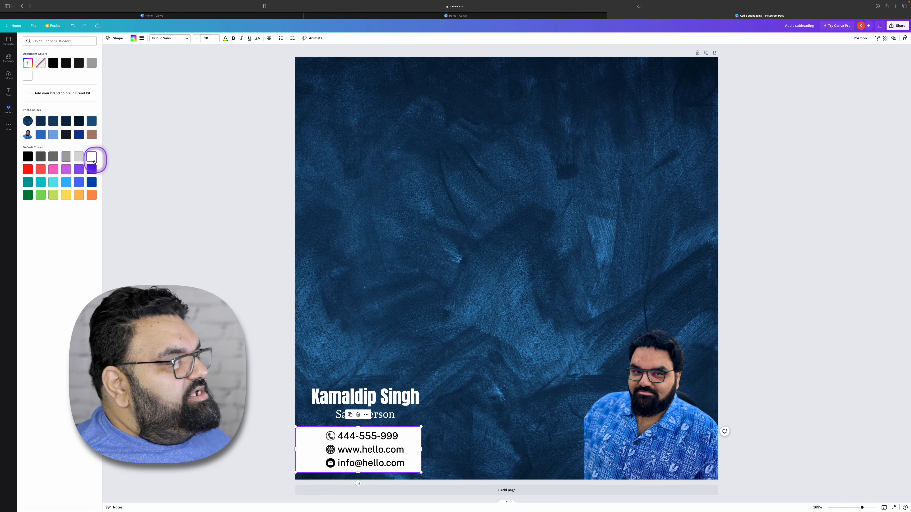
{"action": "left_click", "coordinate": [167, 273]}
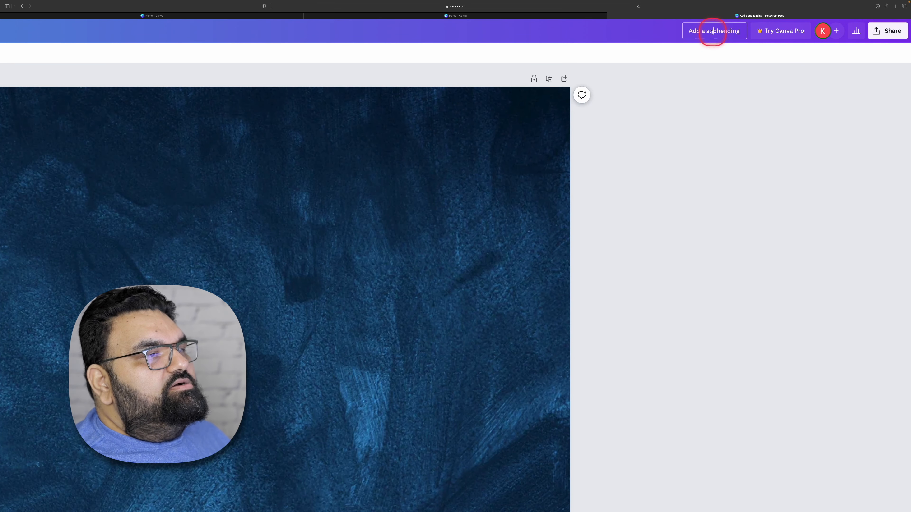
- Title the design with the person's first name and reopen it from the refreshed recent designs on the home page
{"action": "type", "text": "Kamal"}
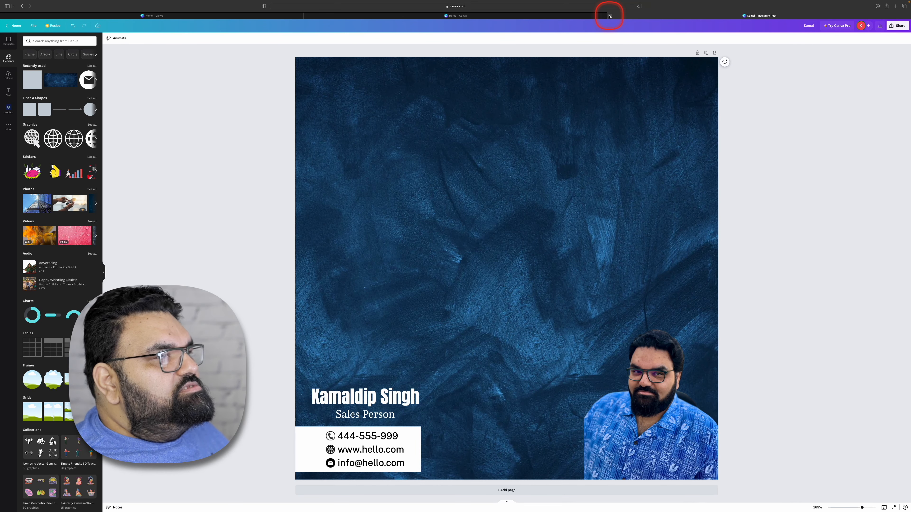
{"action": "left_click", "coordinate": [15, 26]}
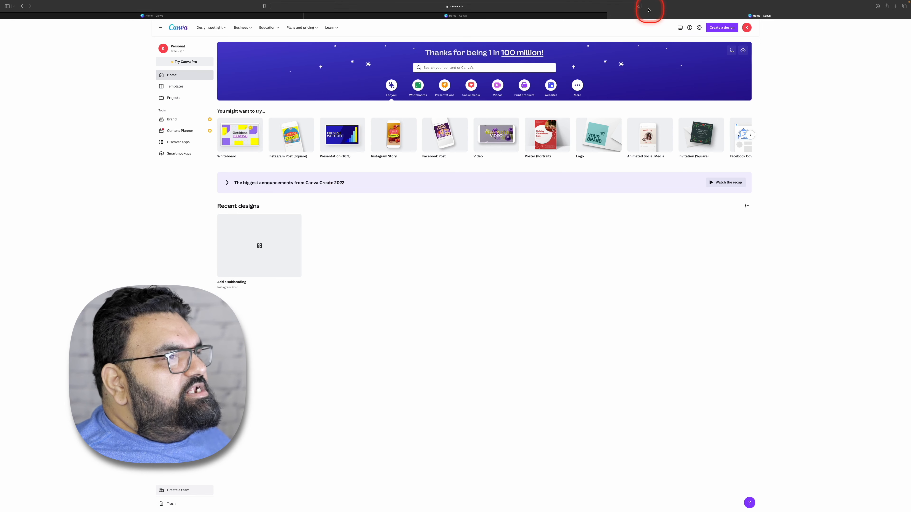
{"action": "left_click", "coordinate": [639, 6]}
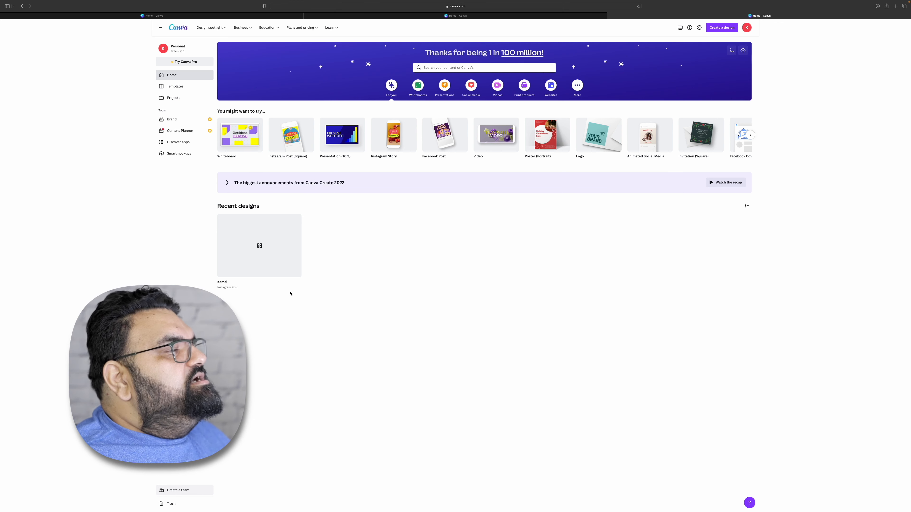
{"action": "left_click", "coordinate": [261, 258]}
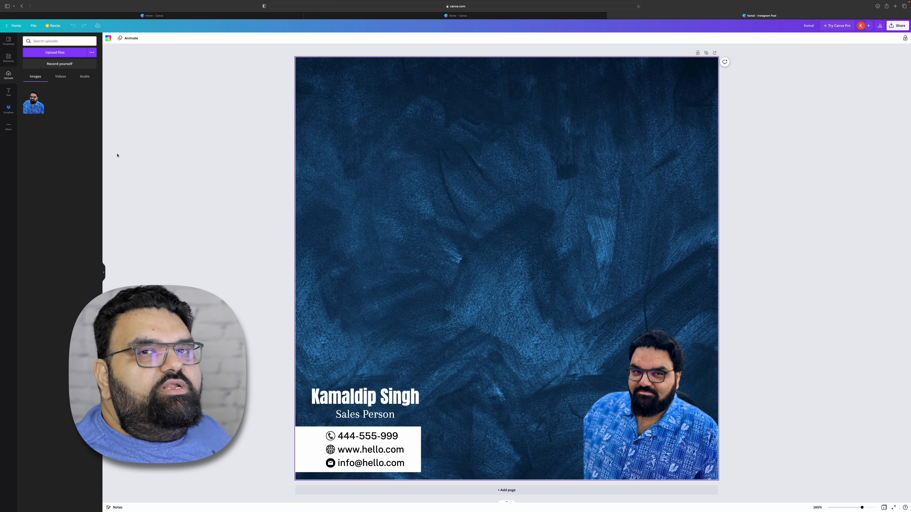
- Search the elements for "house" and add the photo of the blue-roofed house at sunset to the page
{"action": "left_click", "coordinate": [7, 58]}
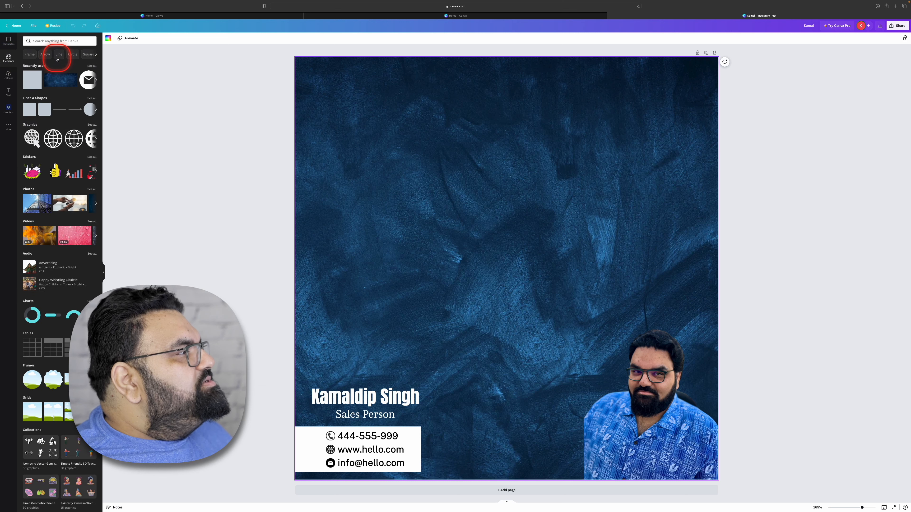
{"action": "left_click", "coordinate": [54, 42]}
{"action": "type", "text": "house"}
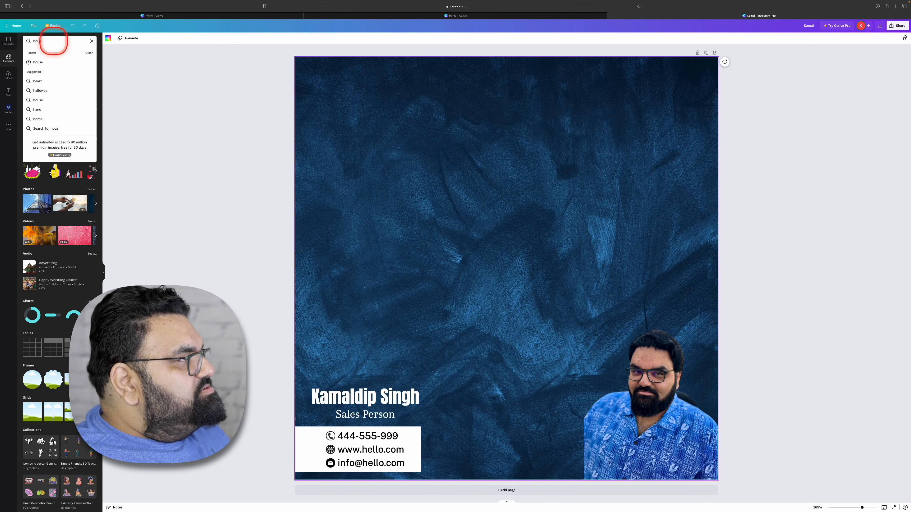
{"action": "key", "text": "Return"}
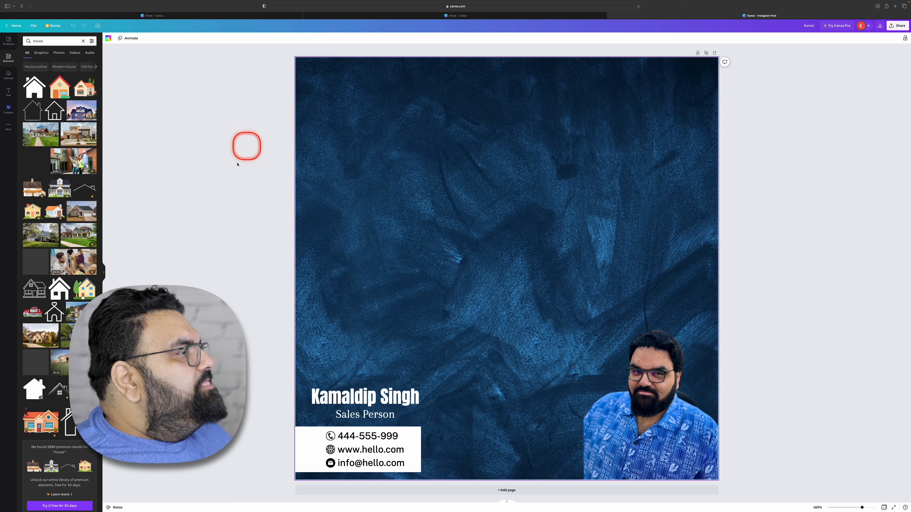
{"action": "left_click", "coordinate": [79, 111]}
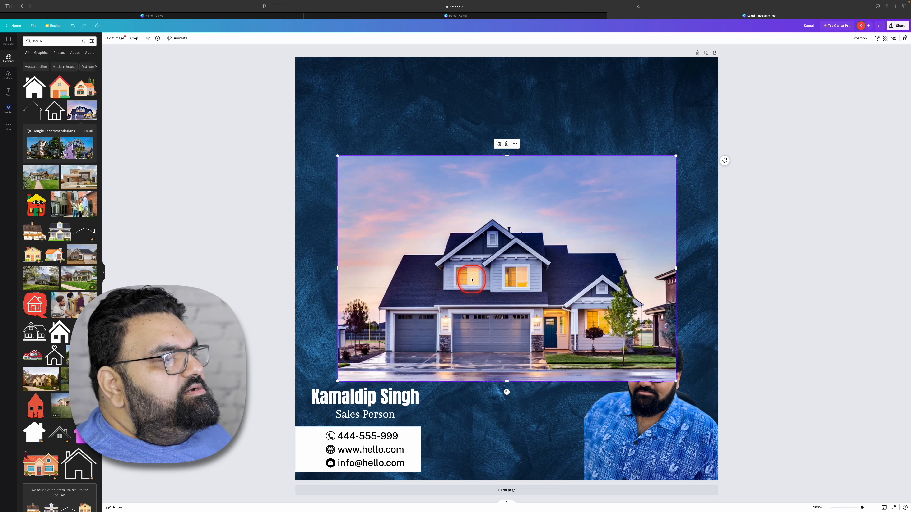
- Move and enlarge the house photo to fill the page above the name, and send it behind the portrait
{"action": "left_click_drag", "start_coordinate": [472, 281], "coordinate": [456, 150]}
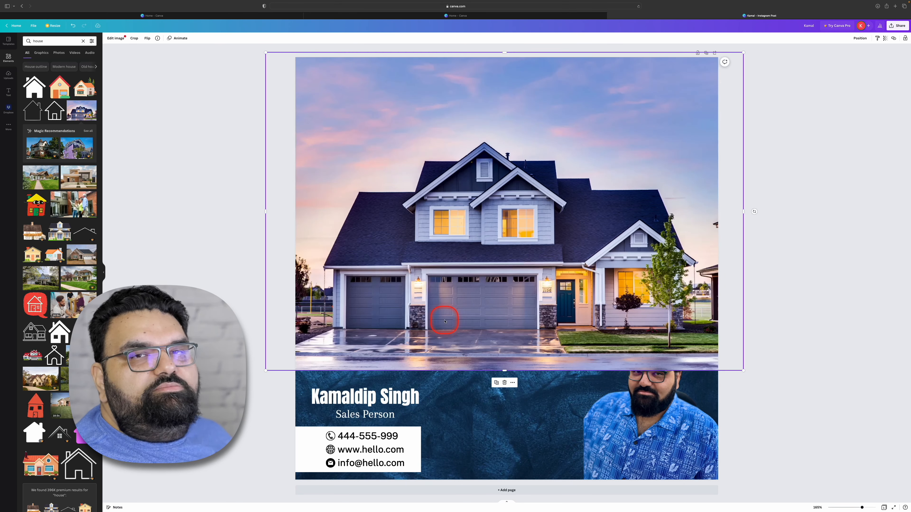
{"action": "right_click", "coordinate": [497, 222]}
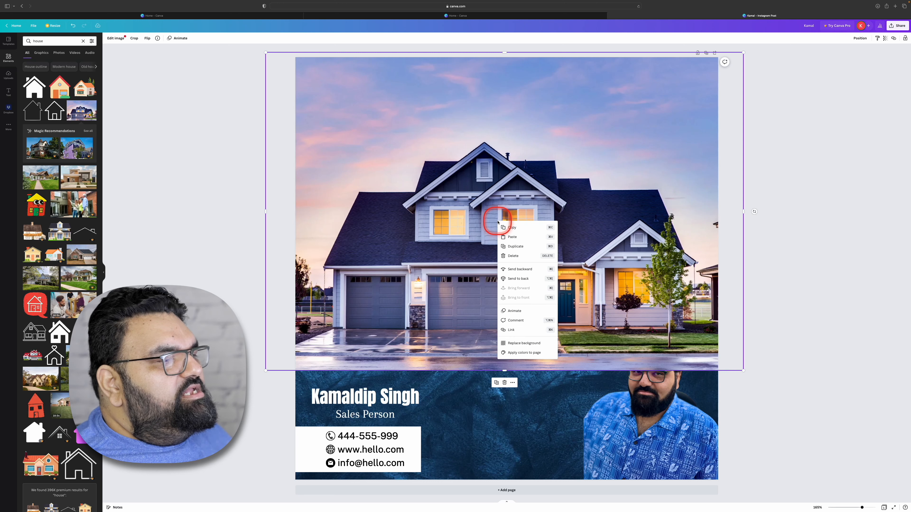
{"action": "left_click", "coordinate": [526, 280]}
{"action": "left_click", "coordinate": [809, 319]}
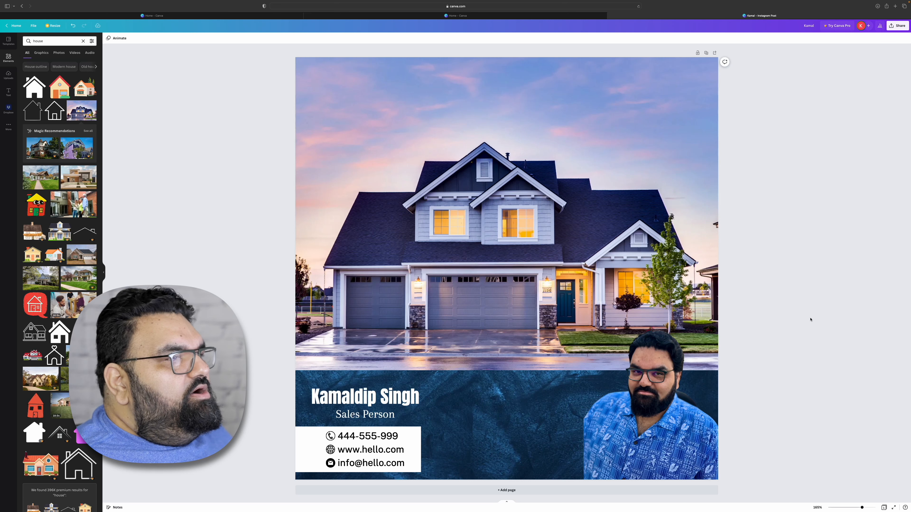
- Download the finished design as a PNG file
{"action": "left_click", "coordinate": [898, 27]}
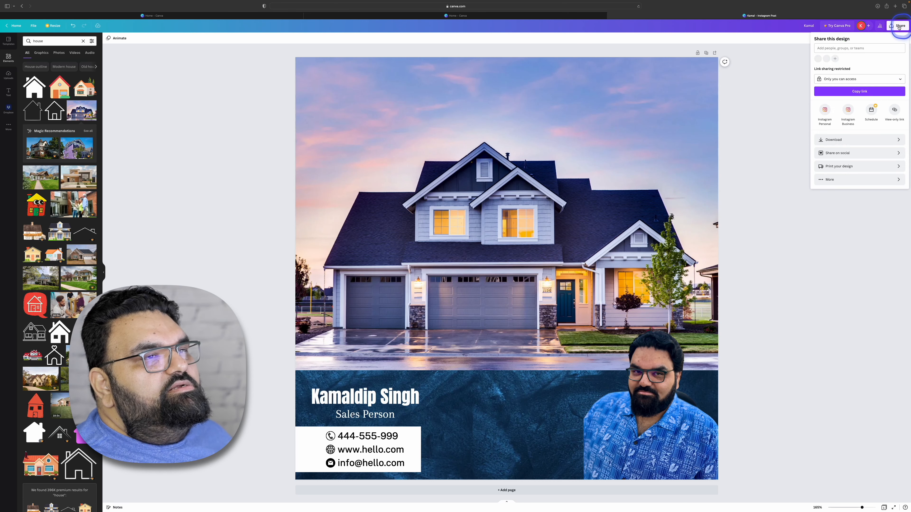
{"action": "left_click", "coordinate": [832, 140]}
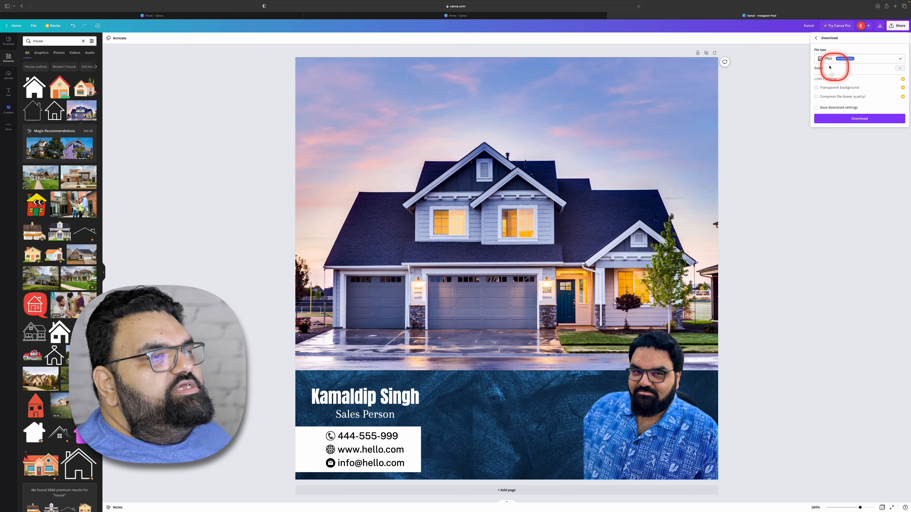
{"action": "left_click", "coordinate": [861, 122]}
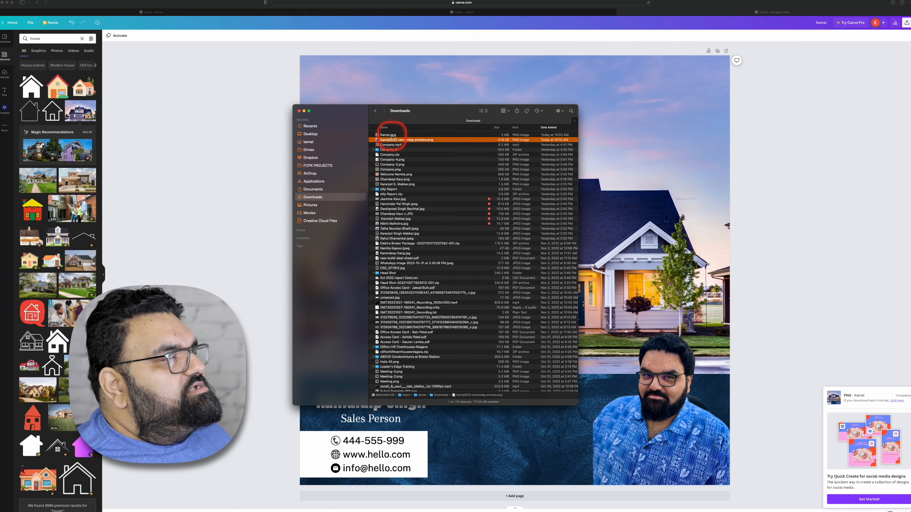
- Preview the newly downloaded PNG from the Downloads folder in Finder
{"action": "left_click", "coordinate": [391, 135]}
{"action": "key", "text": "space"}
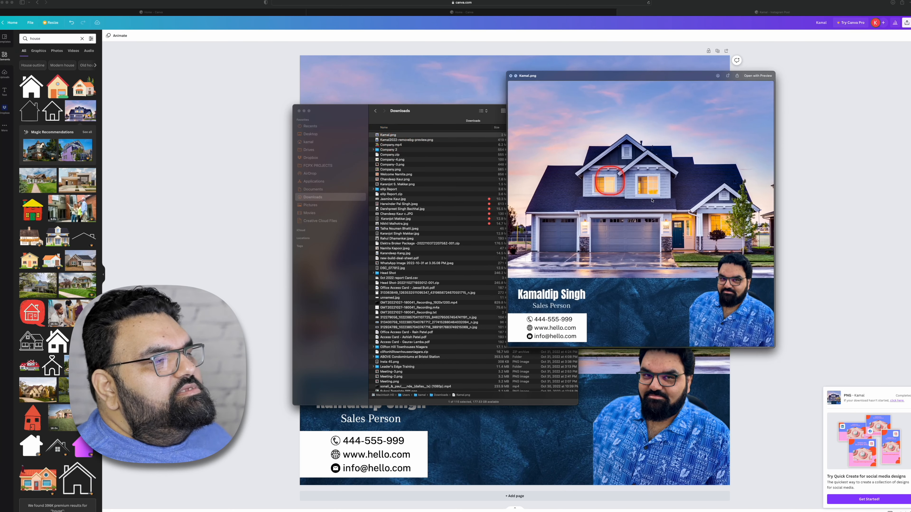
{"action": "left_click_drag", "start_coordinate": [586, 76], "coordinate": [509, 82]}
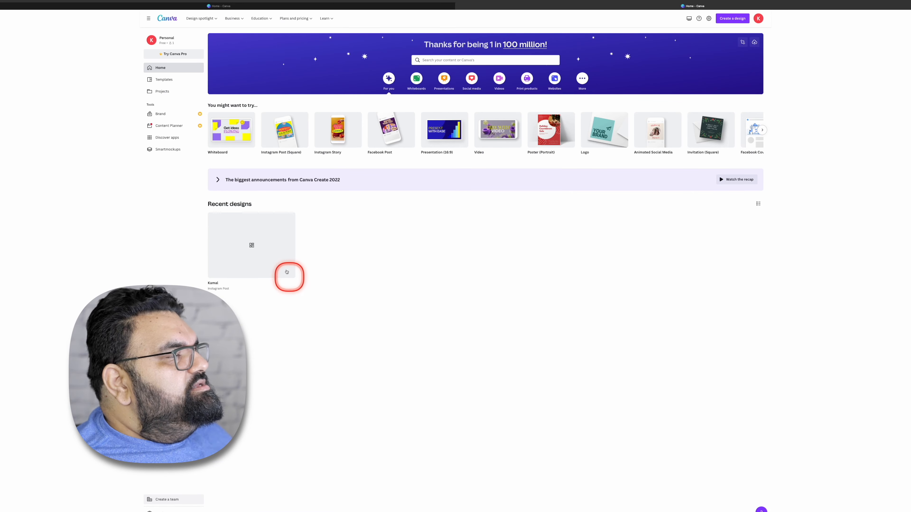
- Reopen the saved Instagram post from the recent designs in Canva
{"action": "left_click", "coordinate": [276, 253]}
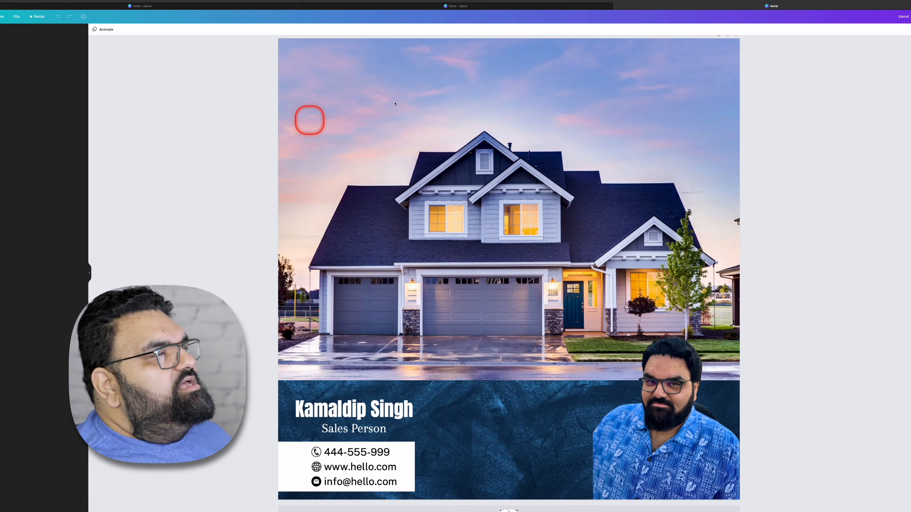
- Replace the sunset house photo with the modern flat-roofed house found under "house", spanning the page's full width above the name
{"action": "left_click", "coordinate": [432, 252]}
{"action": "key", "text": "Delete"}
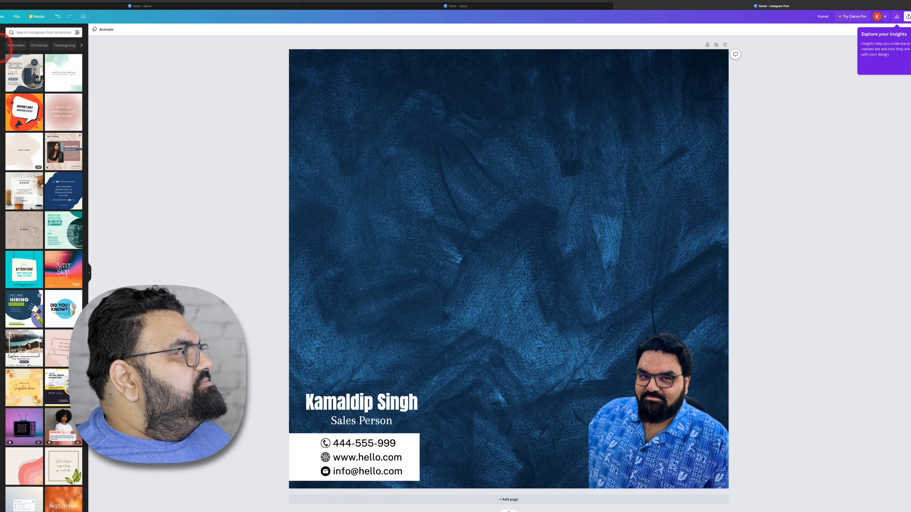
{"action": "left_click", "coordinate": [0, 47]}
{"action": "left_click", "coordinate": [21, 33]}
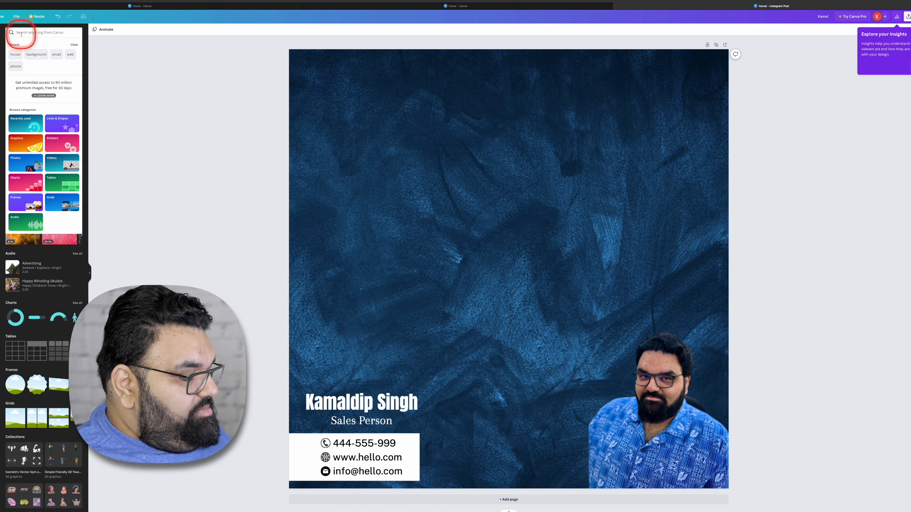
{"action": "type", "text": "house"}
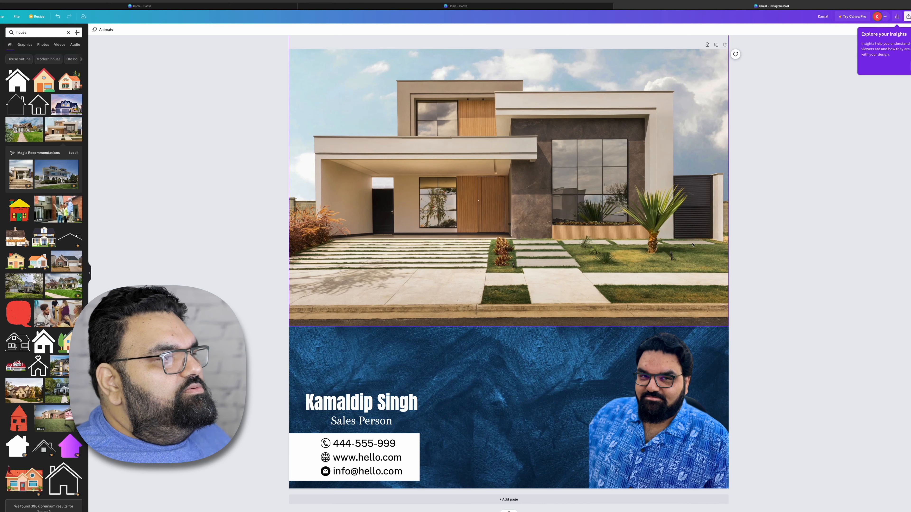
{"action": "left_click", "coordinate": [771, 97]}
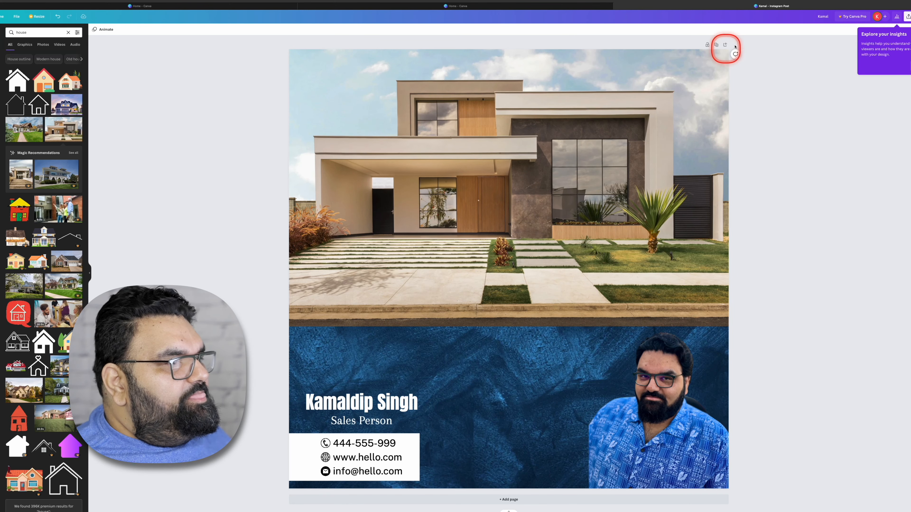
- Undo the house photo replacement back to the design with the sunset house
{"action": "left_click", "coordinate": [58, 17]}
{"action": "left_click", "coordinate": [57, 16]}
{"action": "left_click", "coordinate": [57, 16]}
{"action": "left_click", "coordinate": [57, 19]}
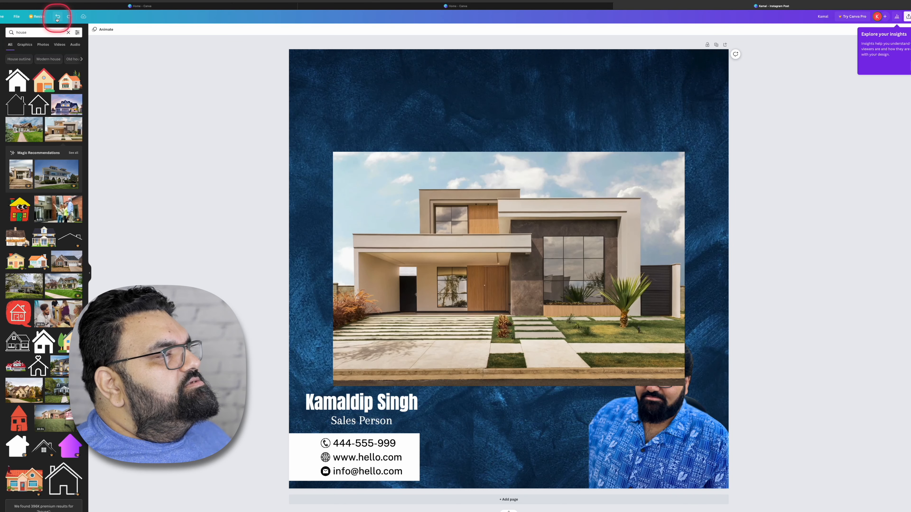
{"action": "left_click", "coordinate": [57, 18]}
{"action": "left_click", "coordinate": [57, 19]}
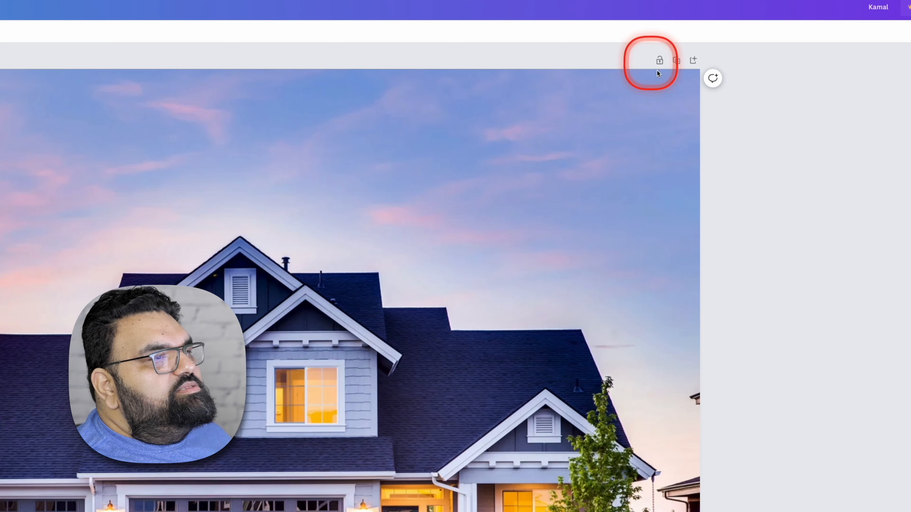
- Duplicate the page and delete the sunset house photo from the copy
{"action": "left_click", "coordinate": [676, 62]}
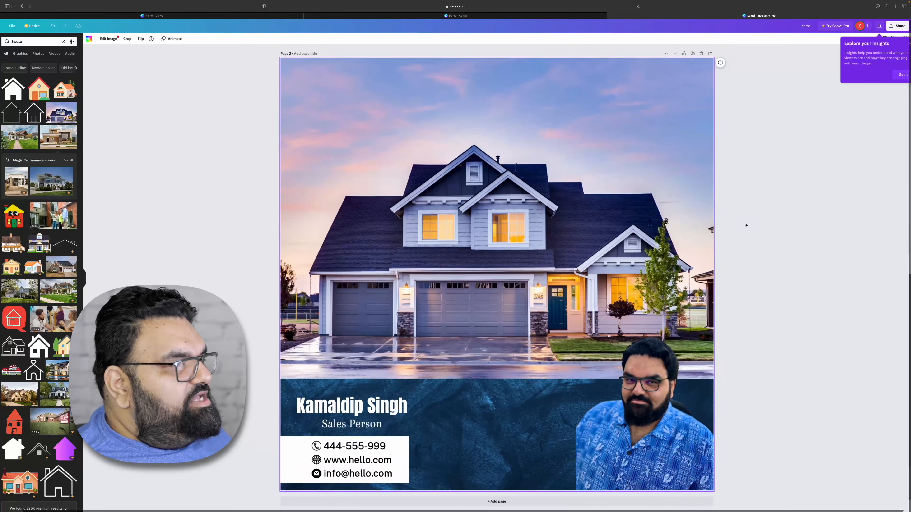
{"action": "left_click", "coordinate": [592, 230]}
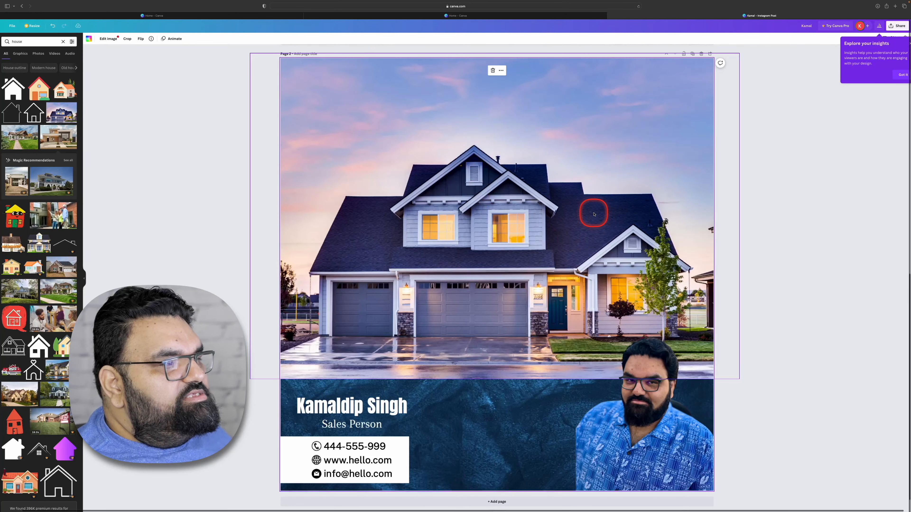
{"action": "key", "text": "Delete"}
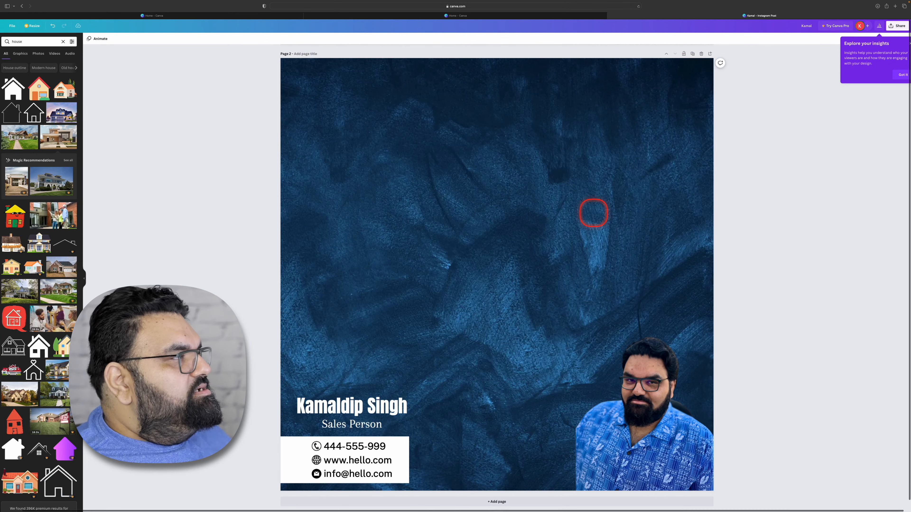
- Add the modern flat-roofed house photo to page 2 and move it up clear of the name and portrait
{"action": "left_click", "coordinate": [58, 136]}
{"action": "left_click_drag", "start_coordinate": [517, 218], "coordinate": [509, 155]}
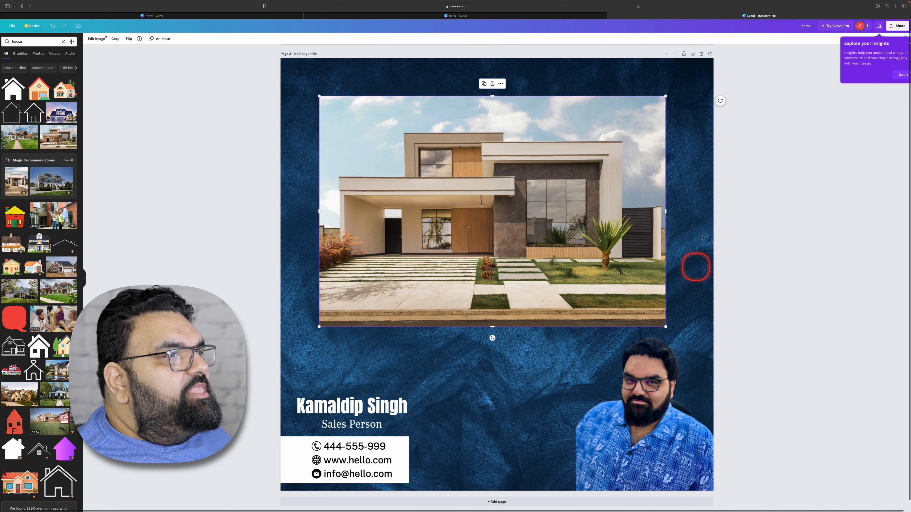
- Download only page 2 of the design as a PNG
{"action": "left_click", "coordinate": [896, 26]}
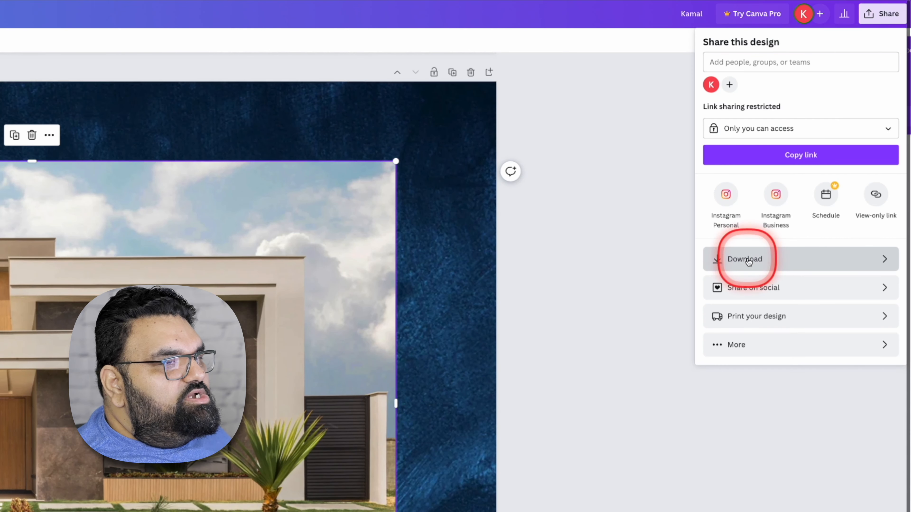
{"action": "left_click", "coordinate": [749, 260]}
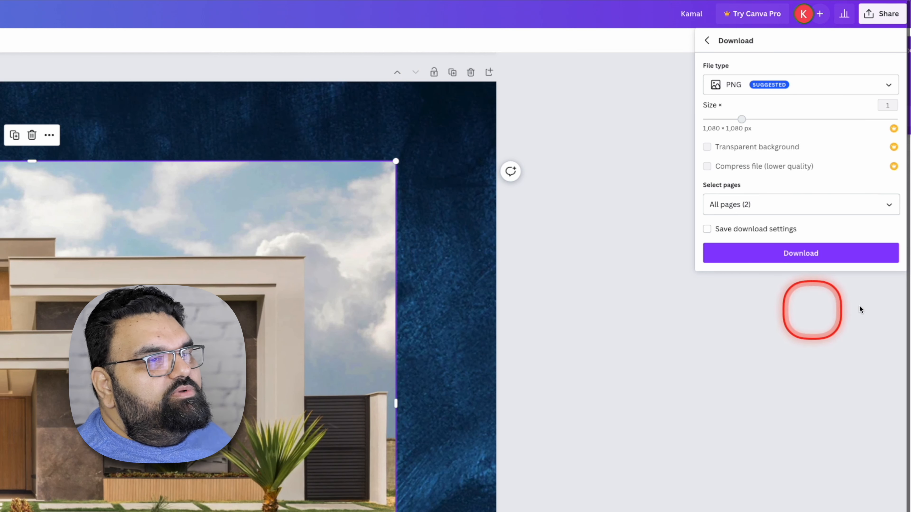
{"action": "left_click", "coordinate": [778, 207]}
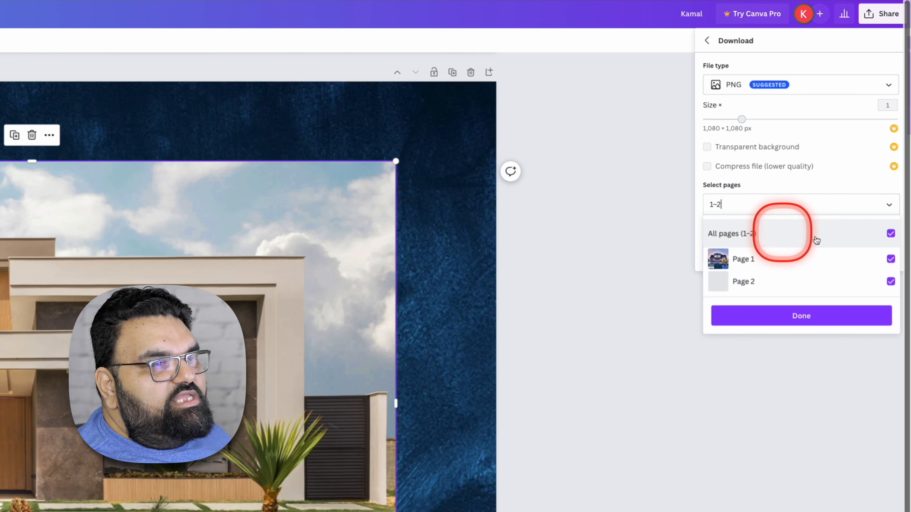
{"action": "left_click", "coordinate": [891, 235]}
{"action": "left_click", "coordinate": [890, 235]}
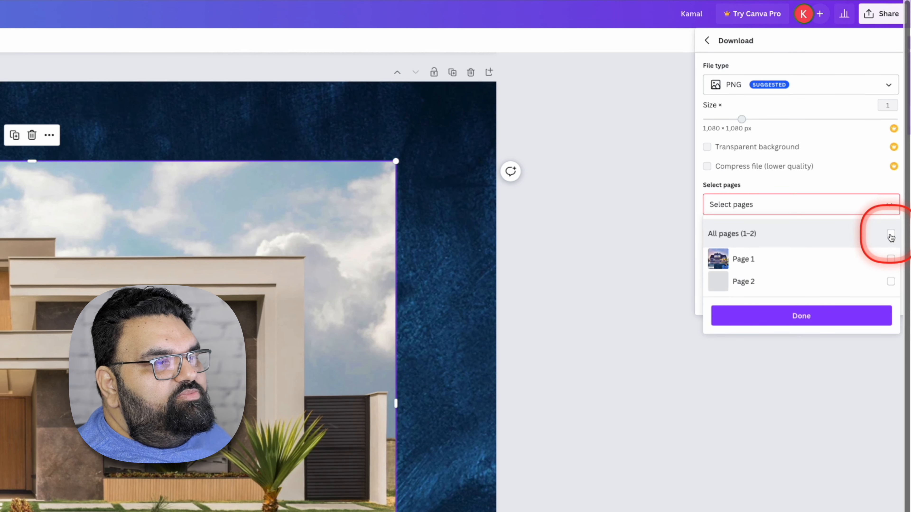
{"action": "left_click", "coordinate": [891, 283]}
{"action": "left_click", "coordinate": [799, 319]}
{"action": "left_click", "coordinate": [802, 254]}
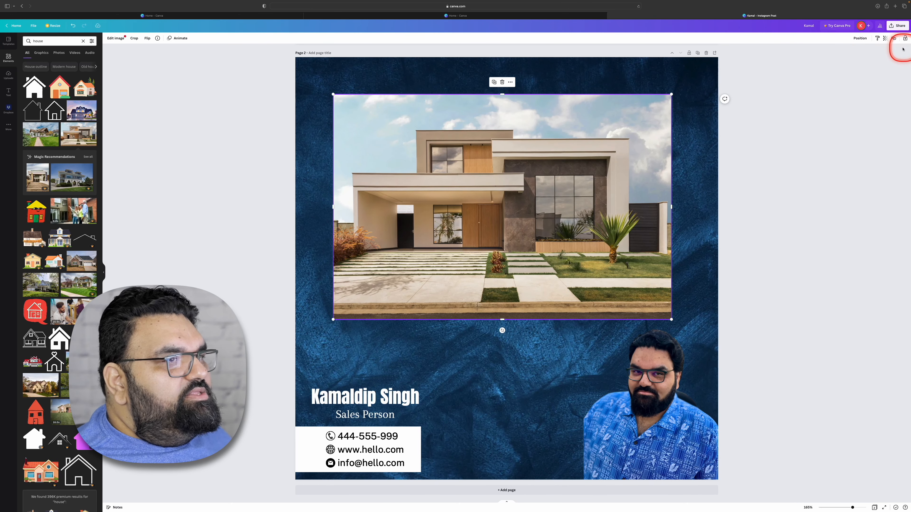
- Download all pages of the design as PNG and select the resulting ZIP archive in Finder's Downloads folder
{"action": "left_click", "coordinate": [892, 26]}
{"action": "left_click", "coordinate": [844, 140]}
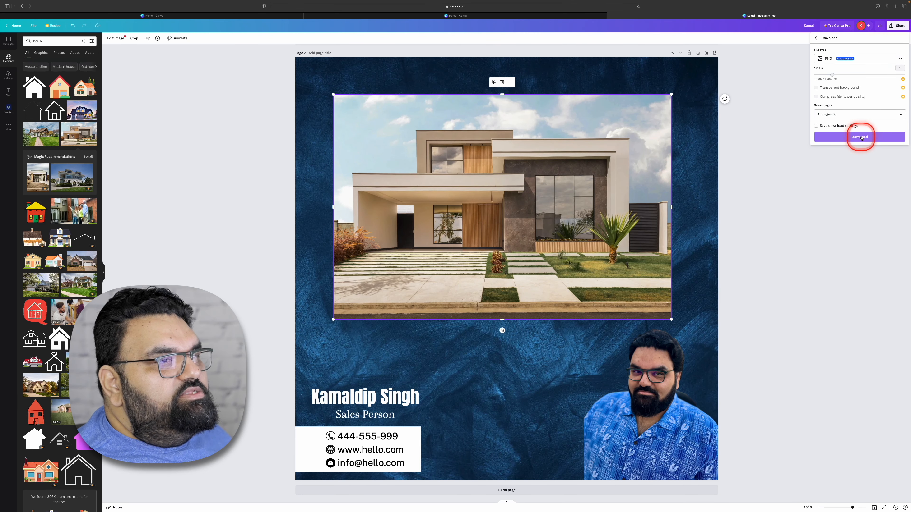
{"action": "left_click", "coordinate": [860, 139]}
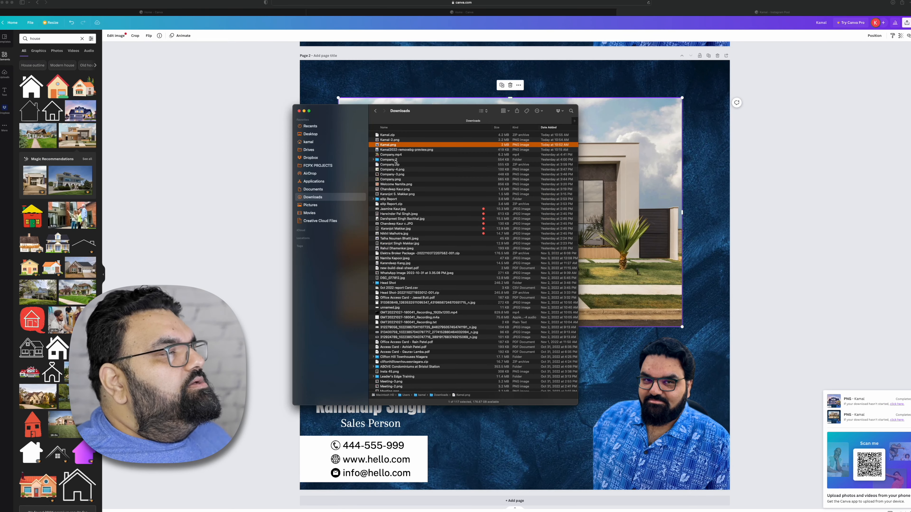
{"action": "left_click", "coordinate": [382, 135]}
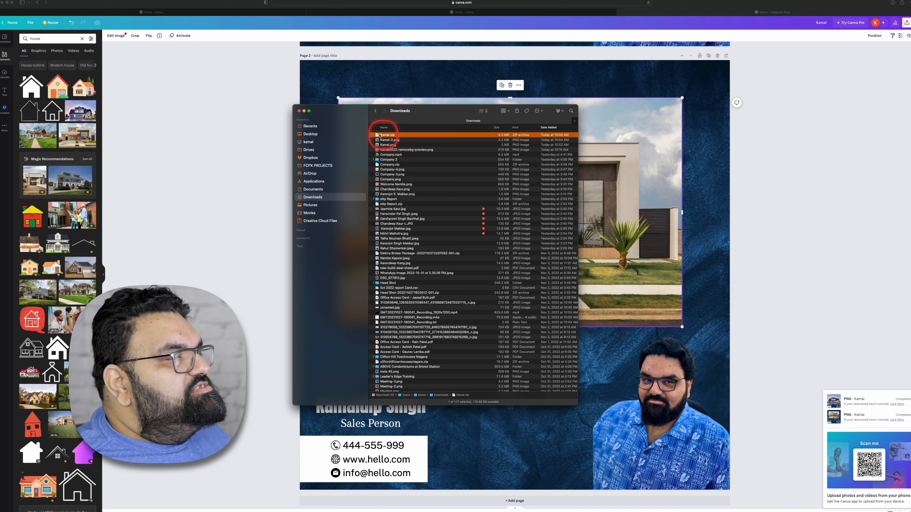
- Extract the downloaded ZIP archive, preview 2.png and 1.png in the extracted folder, and return to Canva
{"action": "double_click", "coordinate": [387, 136]}
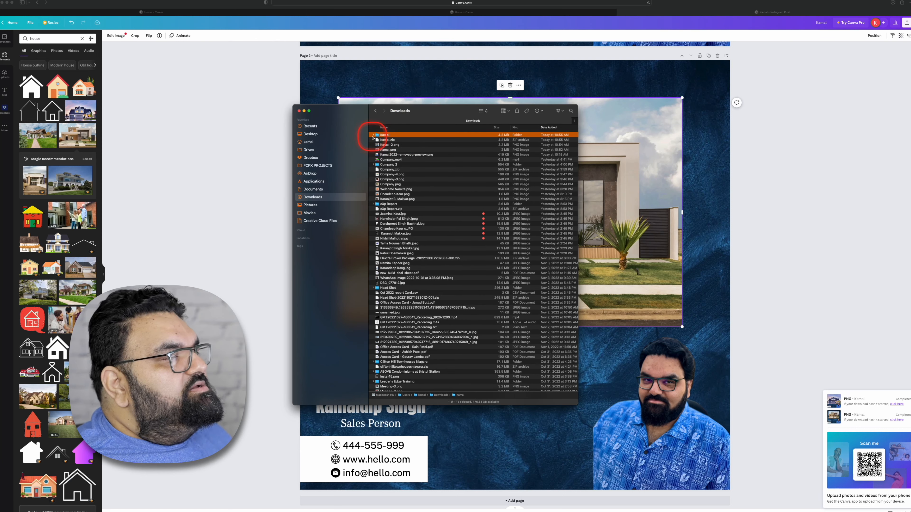
{"action": "left_click", "coordinate": [373, 136]}
{"action": "left_click", "coordinate": [390, 141]}
{"action": "key", "text": "space"}
{"action": "key", "text": "space"}
{"action": "left_click", "coordinate": [395, 145]}
{"action": "key", "text": "space"}
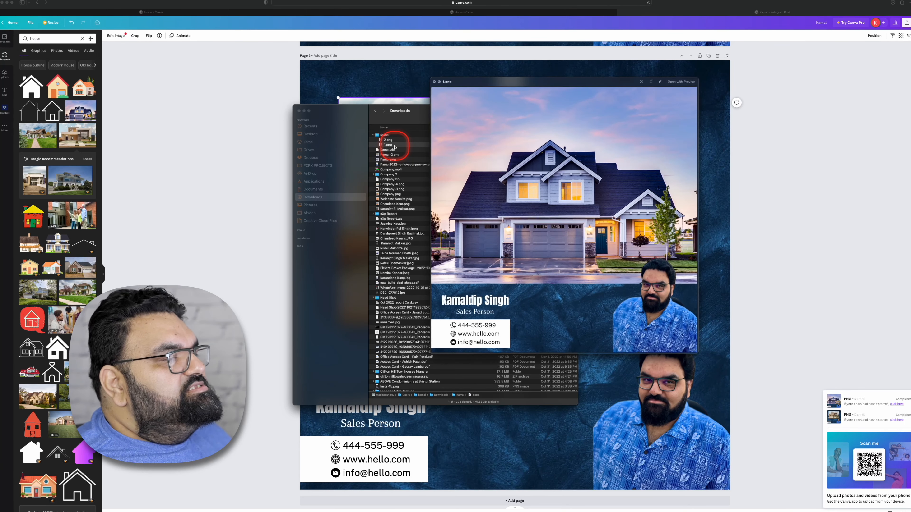
{"action": "key", "text": "space"}
{"action": "left_click", "coordinate": [252, 183]}
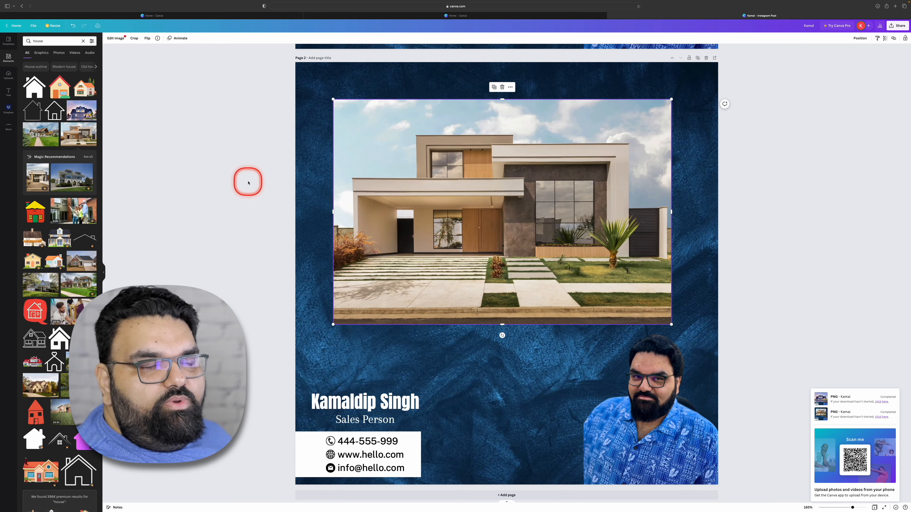
- Delete page 2 from the Instagram post and make a copy of the design from the recent designs on the home page
{"action": "left_click", "coordinate": [706, 58]}
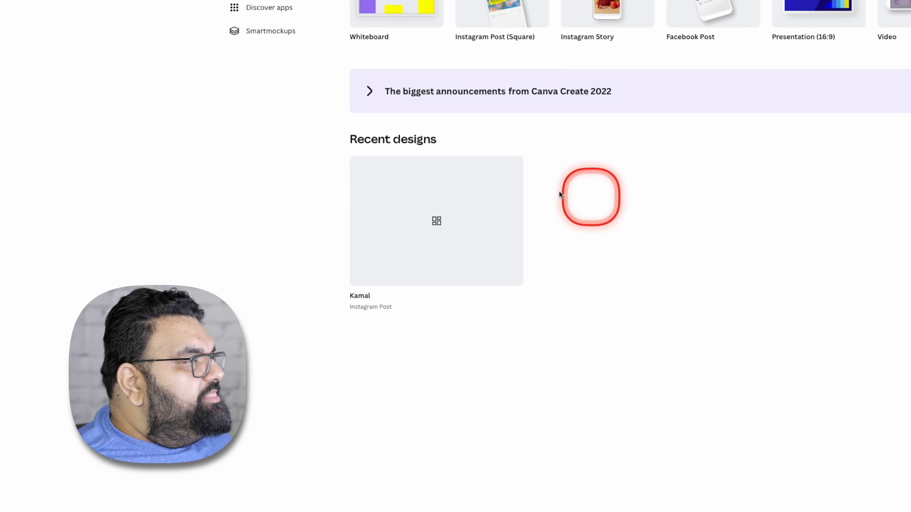
{"action": "mouse_move", "coordinate": [520, 175]}
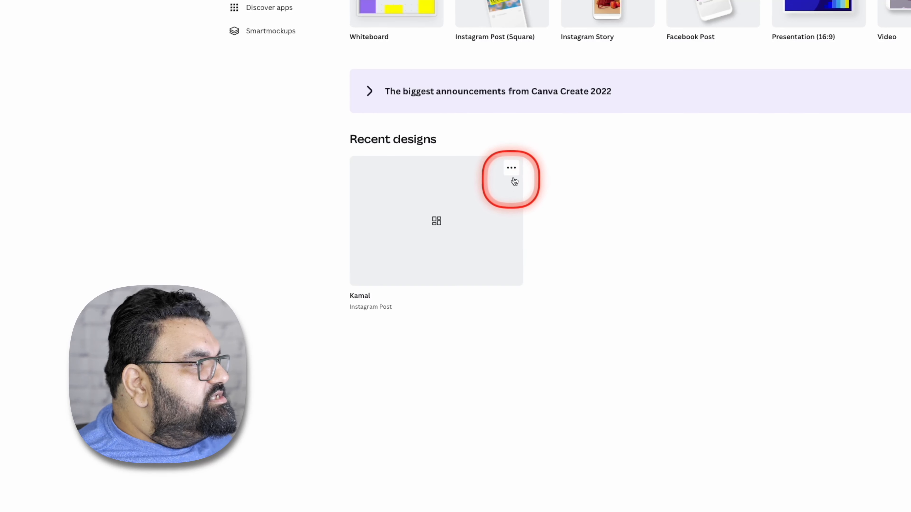
{"action": "left_click", "coordinate": [510, 171]}
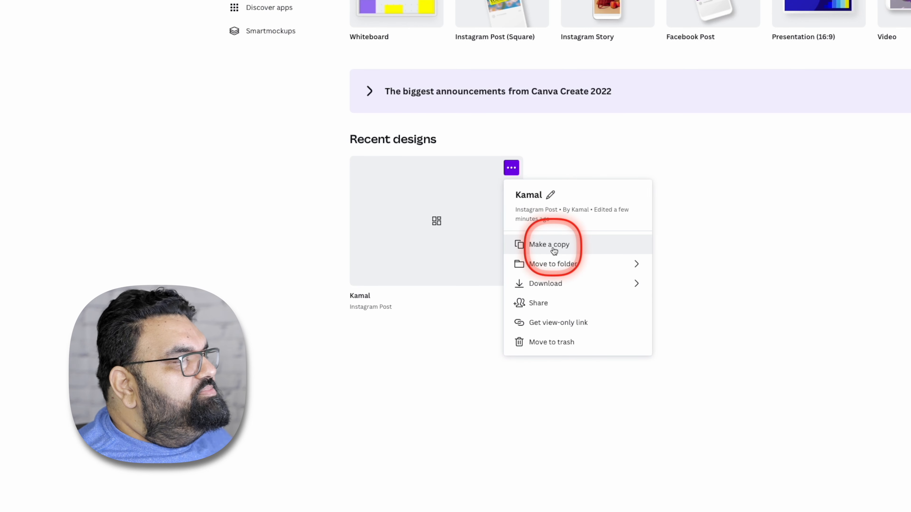
{"action": "left_click", "coordinate": [554, 247]}
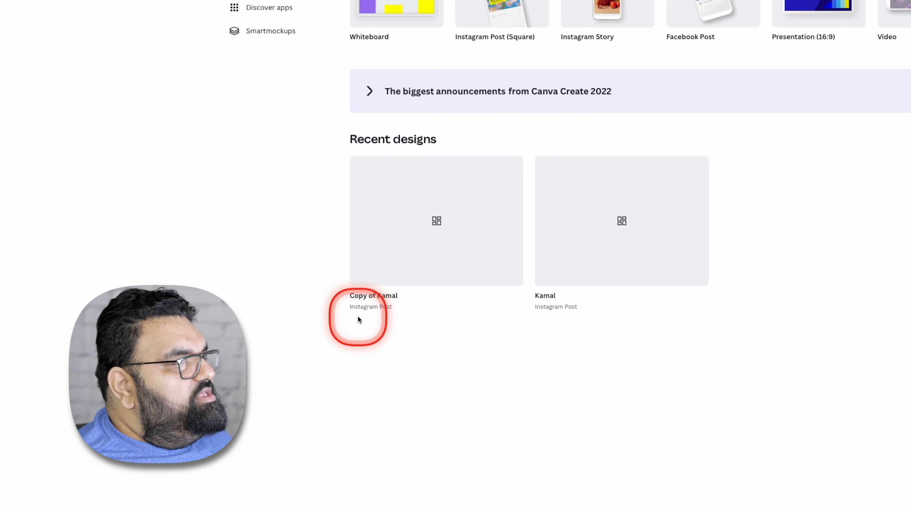
- Rename the original design "Temp 001" and rename the copy with just the agent's first name
{"action": "left_click", "coordinate": [553, 297]}
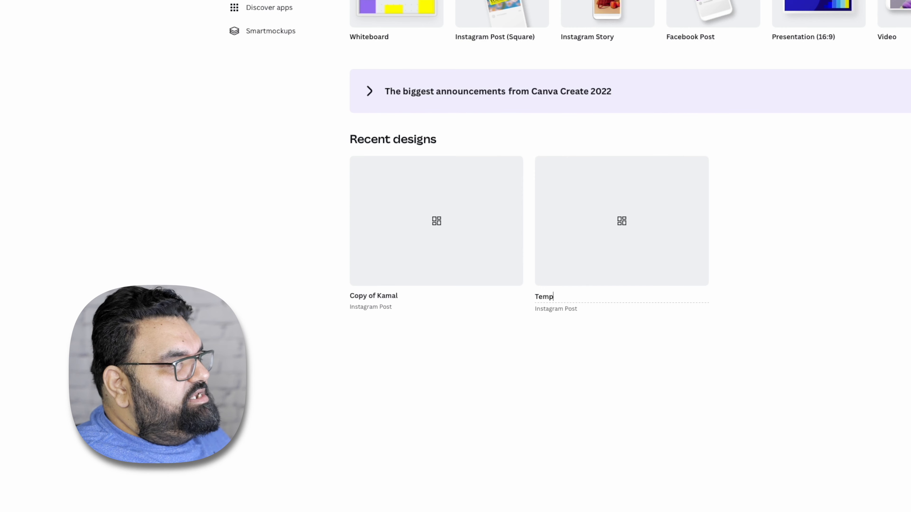
{"action": "type", "text": "001"}
{"action": "left_click", "coordinate": [534, 382]}
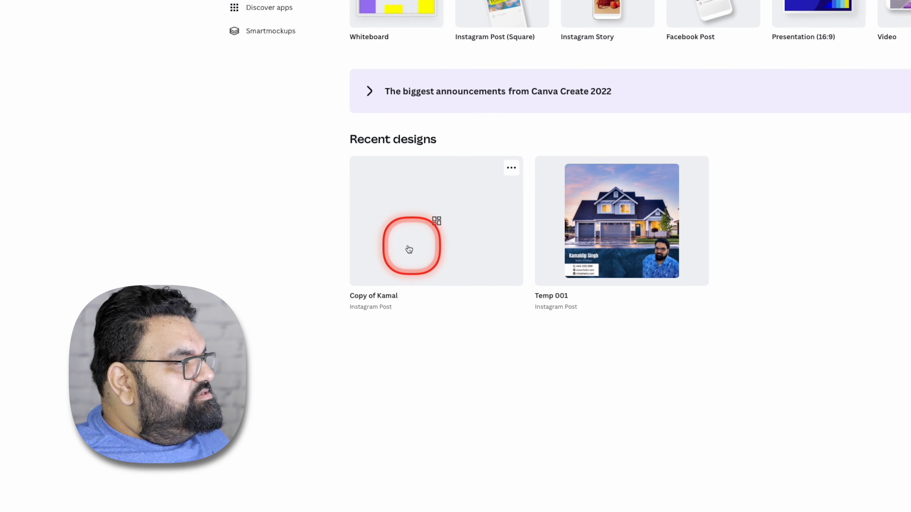
{"action": "left_click", "coordinate": [372, 296]}
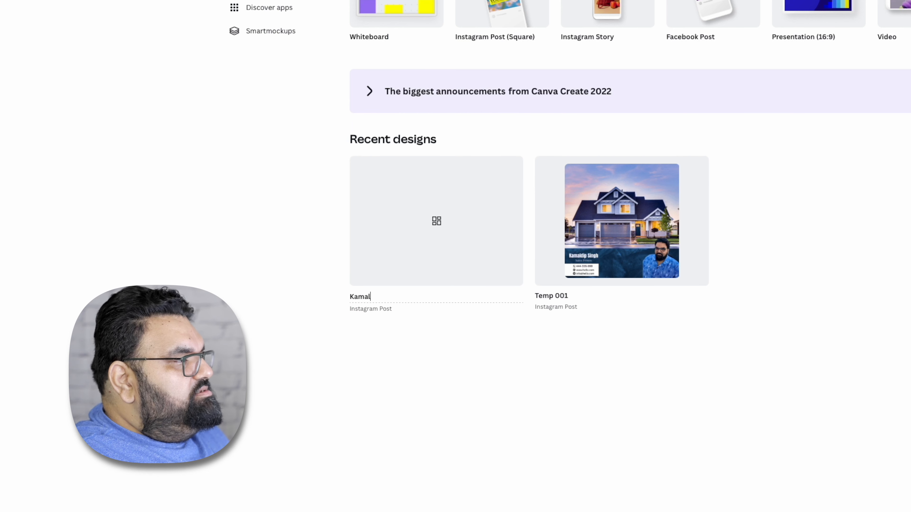
{"action": "left_click", "coordinate": [372, 389]}
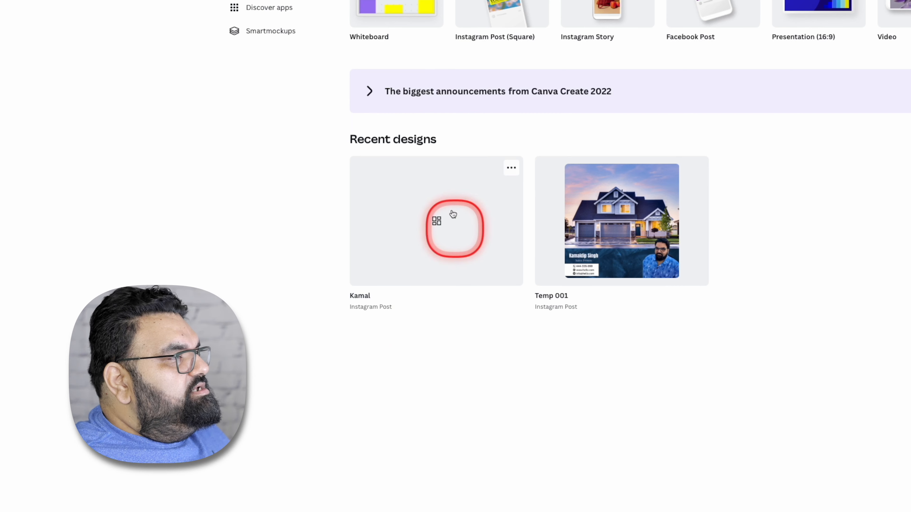
- Open the copied design and delete the sunset house photo from it
{"action": "left_click", "coordinate": [450, 188]}
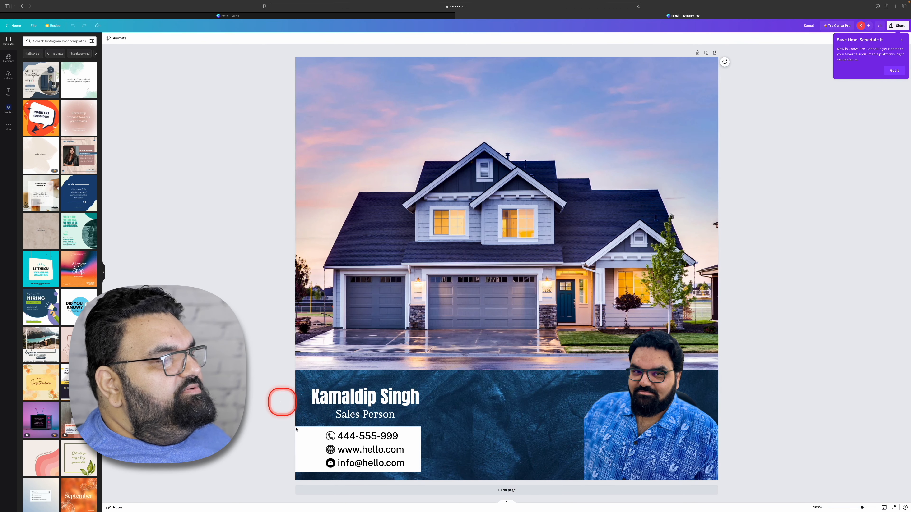
{"action": "left_click", "coordinate": [574, 266]}
{"action": "key", "text": "Delete"}
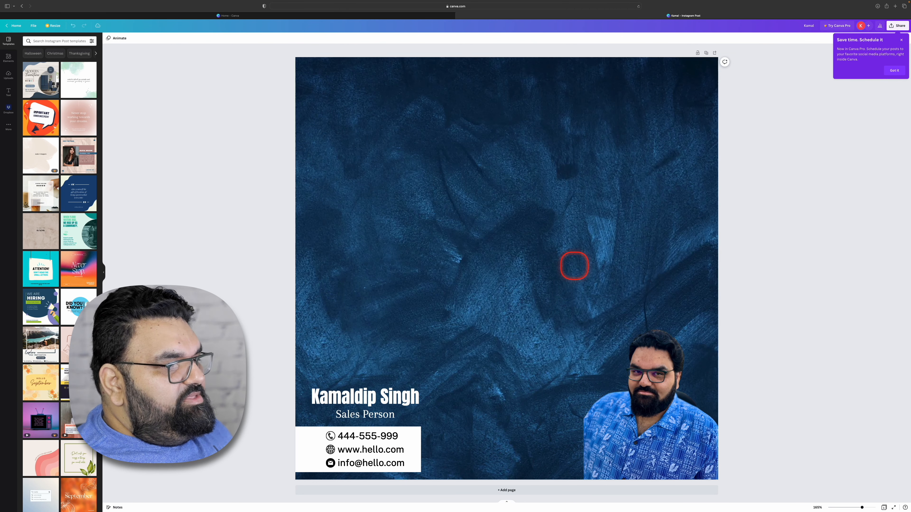